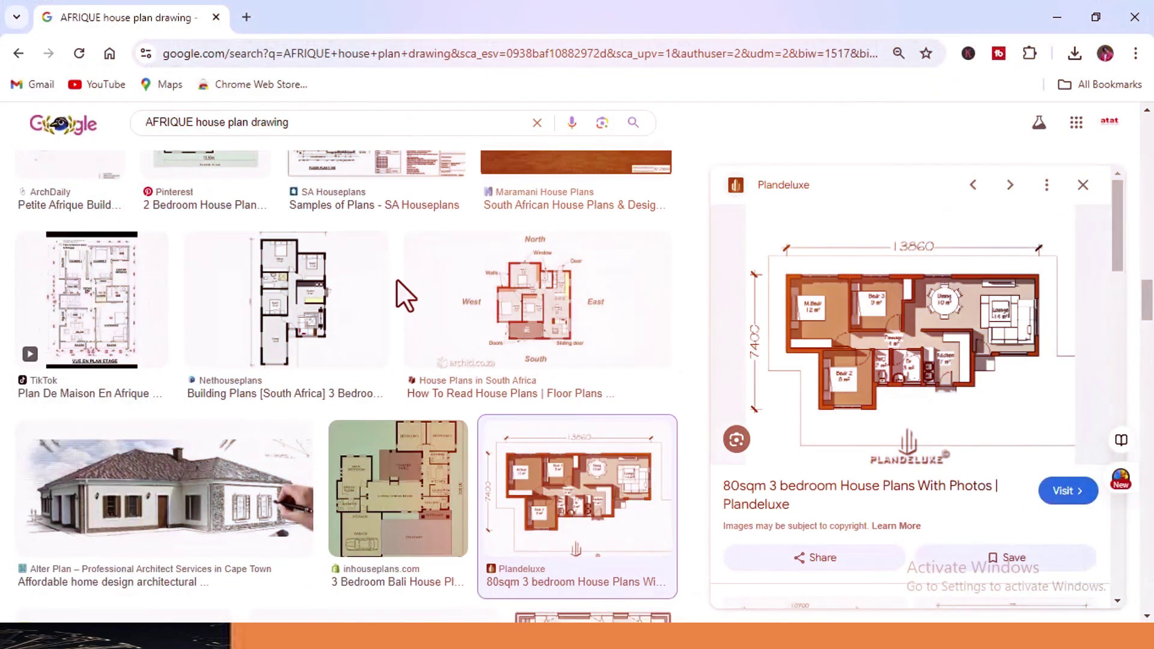
Step: Browse the house plan image results and save the Plandeluxe 80sqm 3-bedroom floor plan image to the Downloads folder
{"action": "scroll", "coordinate": [691, 373], "scroll_direction": "down", "scroll_amount": 3}
{"action": "scroll", "coordinate": [729, 392], "scroll_direction": "down", "scroll_amount": 5}
{"action": "scroll", "coordinate": [636, 381], "scroll_direction": "down", "scroll_amount": 10}
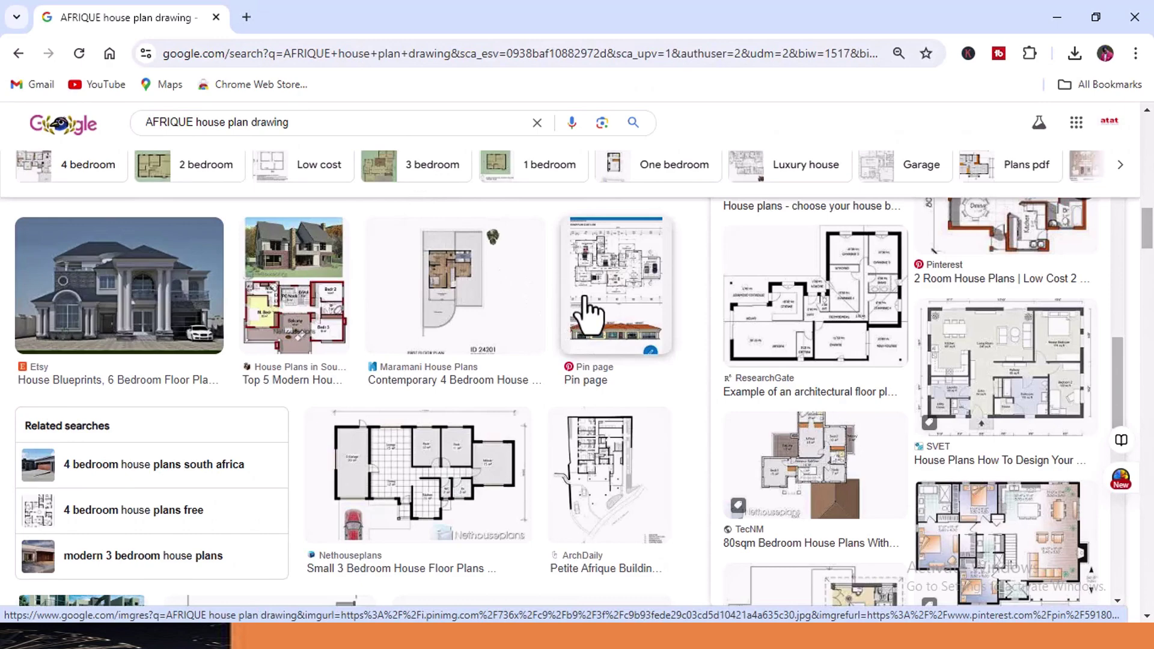
{"action": "scroll", "coordinate": [646, 328], "scroll_direction": "down", "scroll_amount": 10}
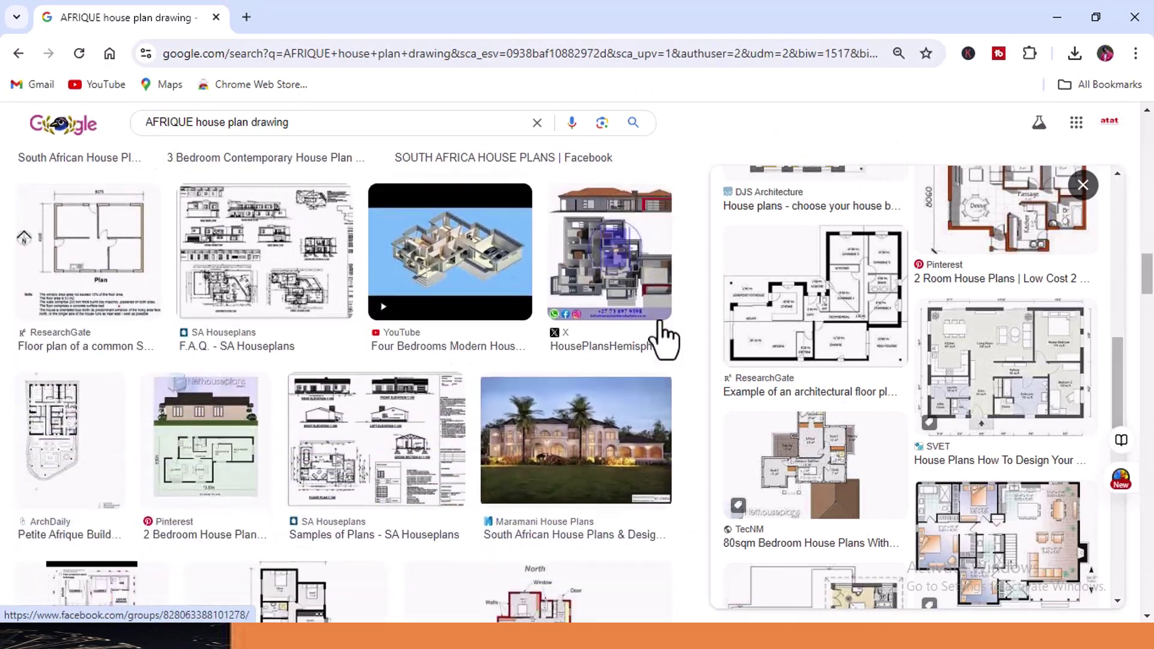
{"action": "scroll", "coordinate": [674, 331], "scroll_direction": "down", "scroll_amount": 6}
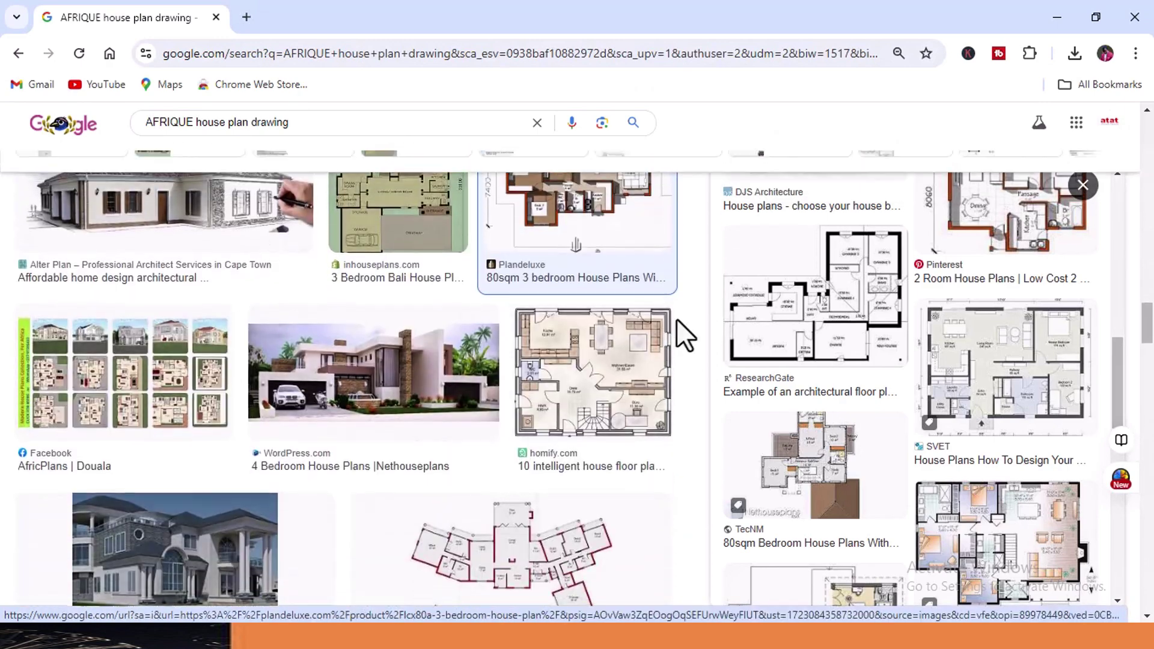
{"action": "scroll", "coordinate": [683, 330], "scroll_direction": "up", "scroll_amount": 5}
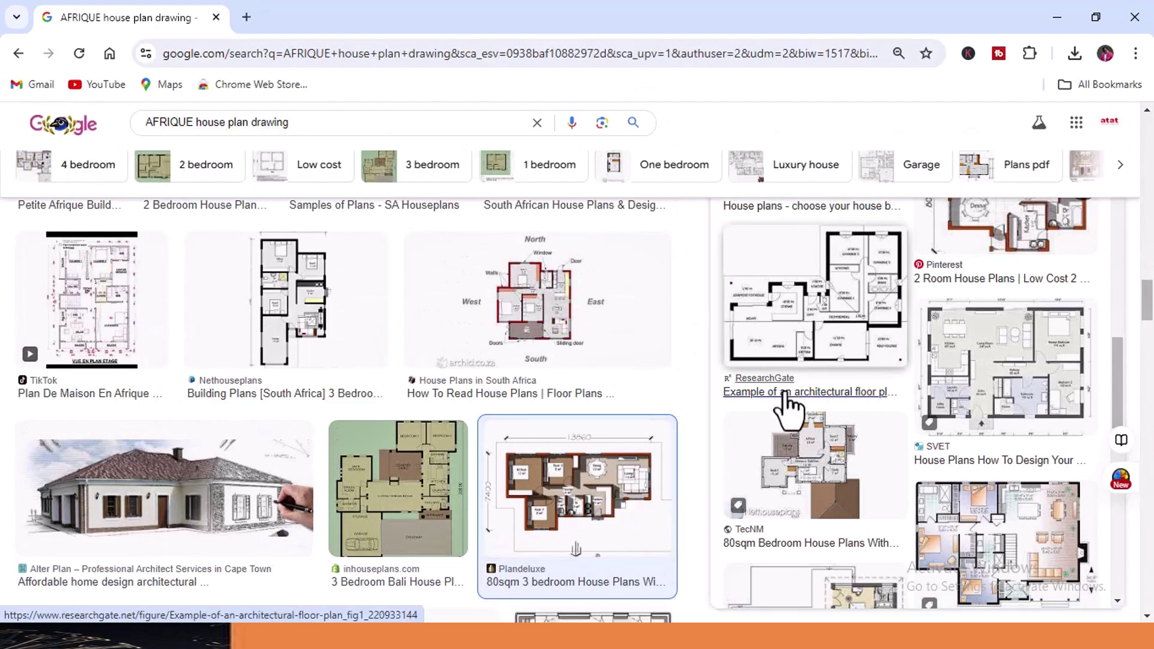
{"action": "scroll", "coordinate": [787, 391], "scroll_direction": "up", "scroll_amount": 5}
{"action": "right_click", "coordinate": [869, 320]}
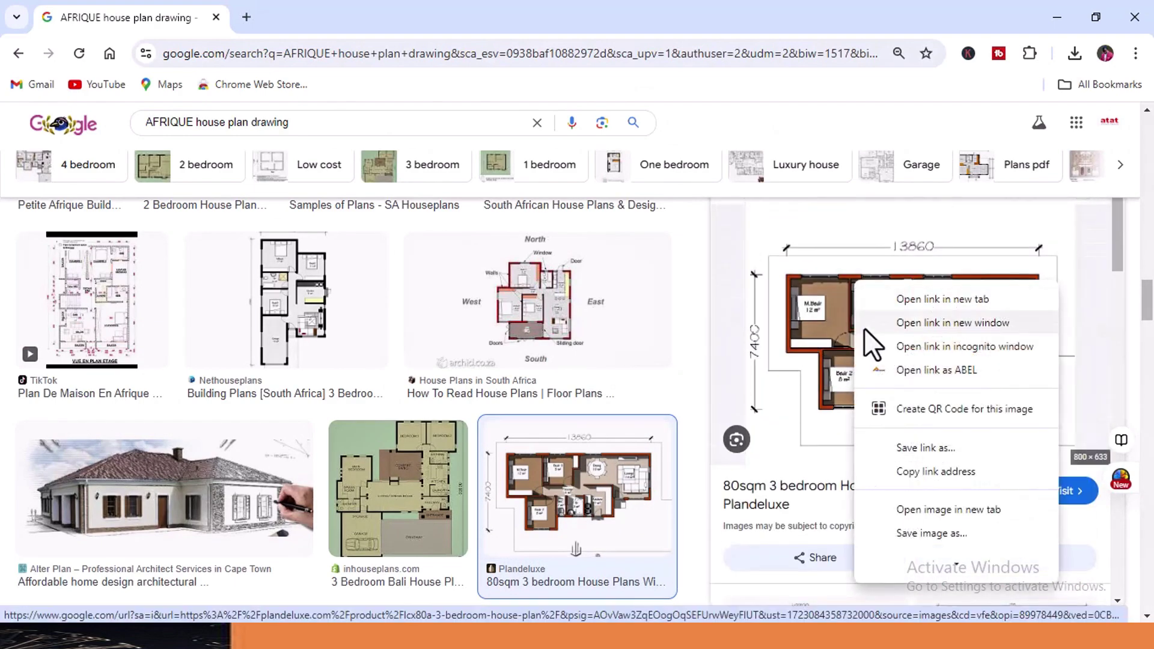
{"action": "left_click", "coordinate": [913, 542]}
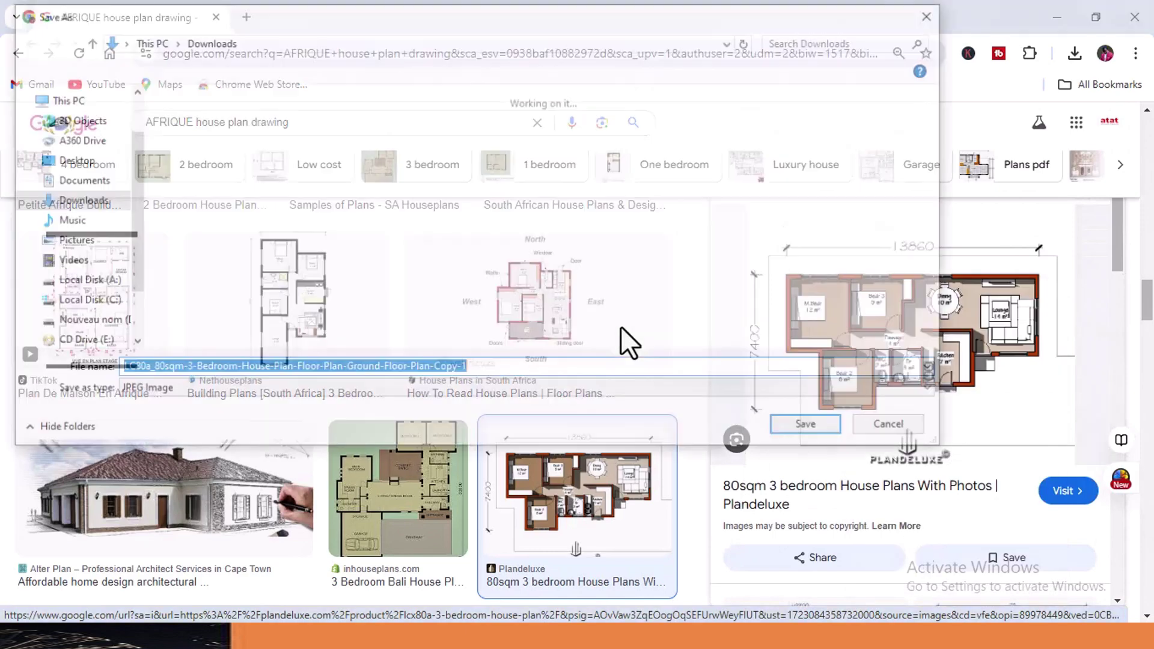
{"action": "left_click", "coordinate": [818, 428]}
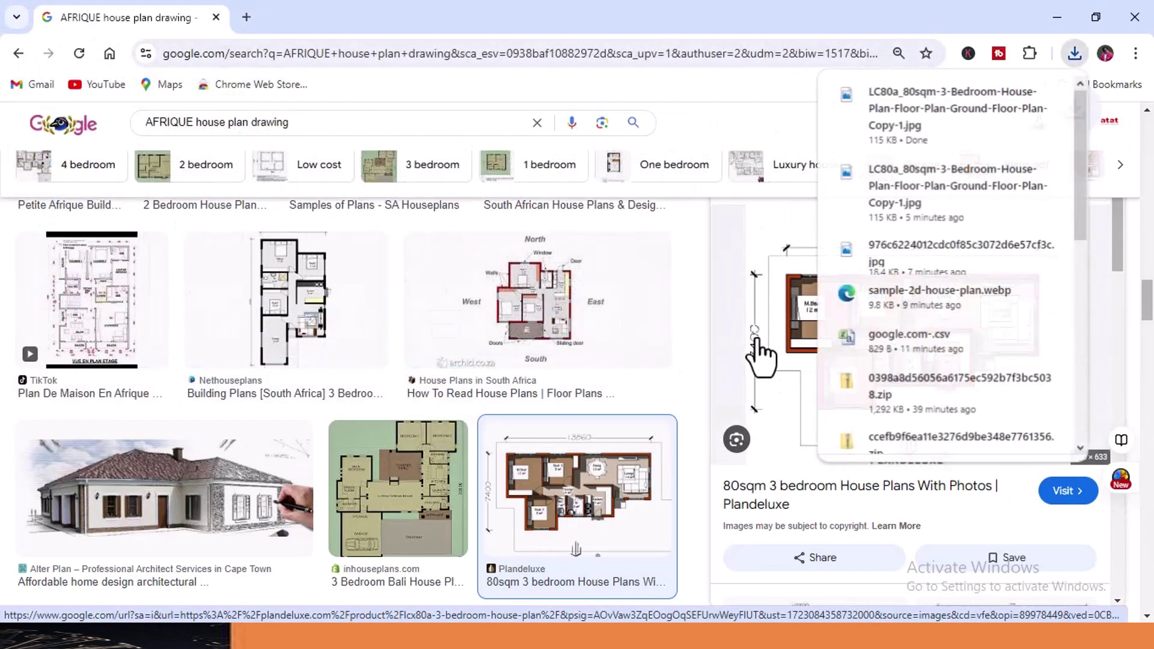
Step: Switch to ARCHICAD and insert the downloaded 3-bedroom floor plan image from the Downloads folder into the RDC plan view
{"action": "left_click", "coordinate": [1053, 16]}
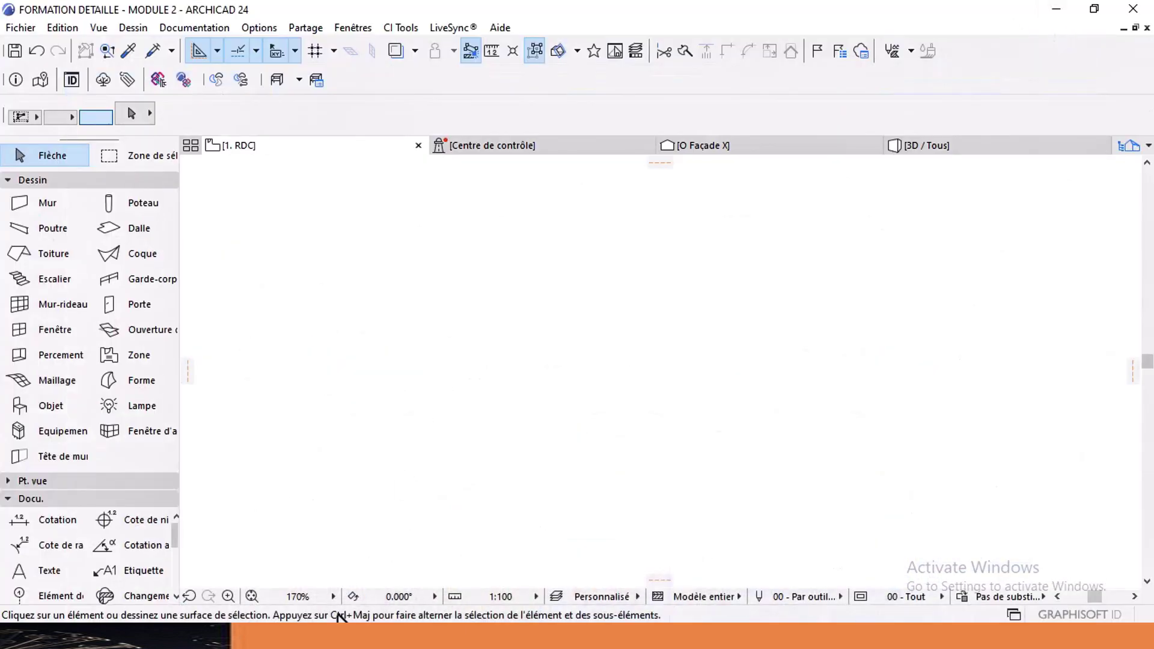
{"action": "left_click", "coordinate": [314, 569]}
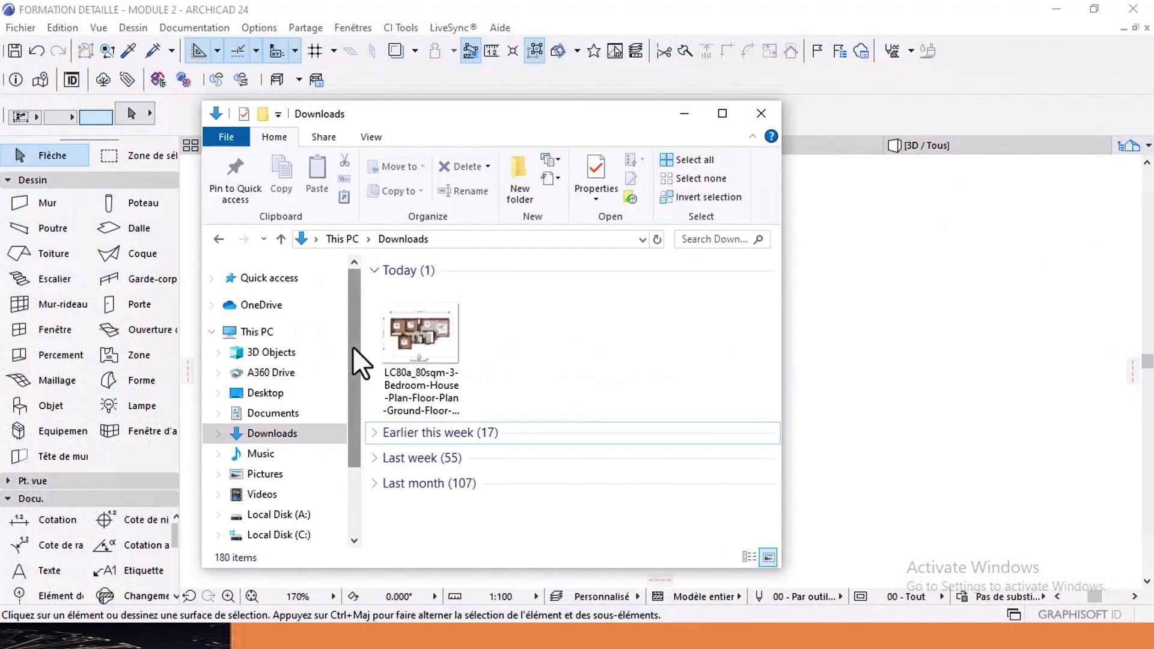
{"action": "left_click_drag", "start_coordinate": [431, 340], "coordinate": [791, 378]}
{"action": "left_click_drag", "start_coordinate": [867, 354], "coordinate": [426, 341]}
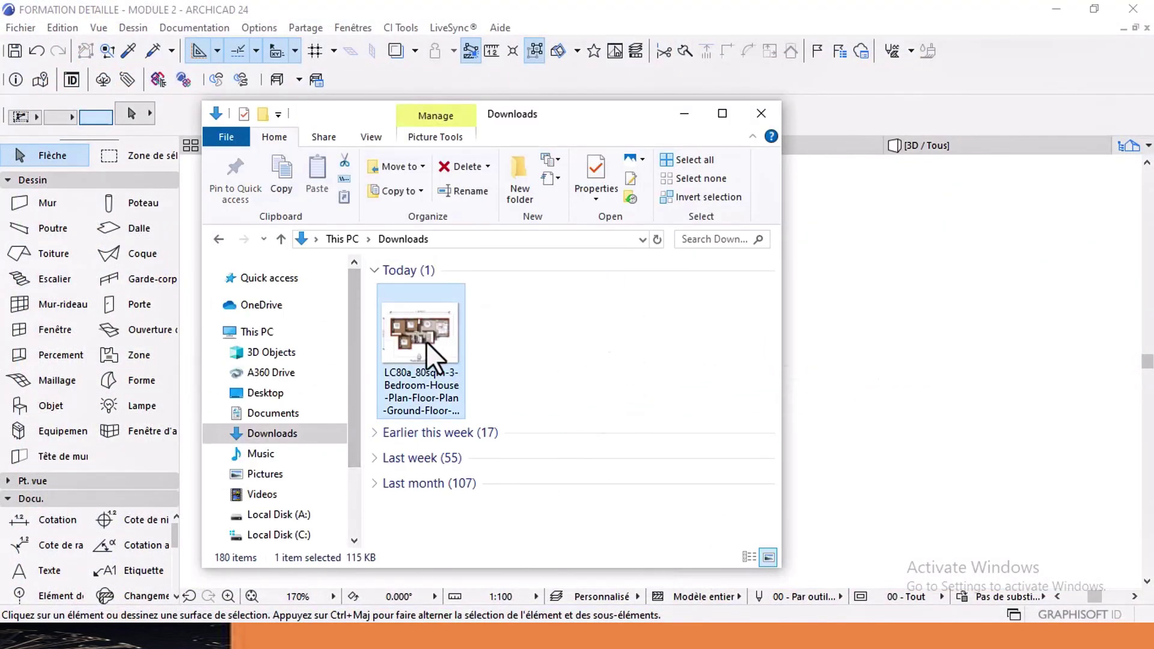
{"action": "left_click", "coordinate": [848, 355]}
{"action": "scroll", "coordinate": [840, 385], "scroll_direction": "down", "scroll_amount": 5}
{"action": "left_click", "coordinate": [794, 410]}
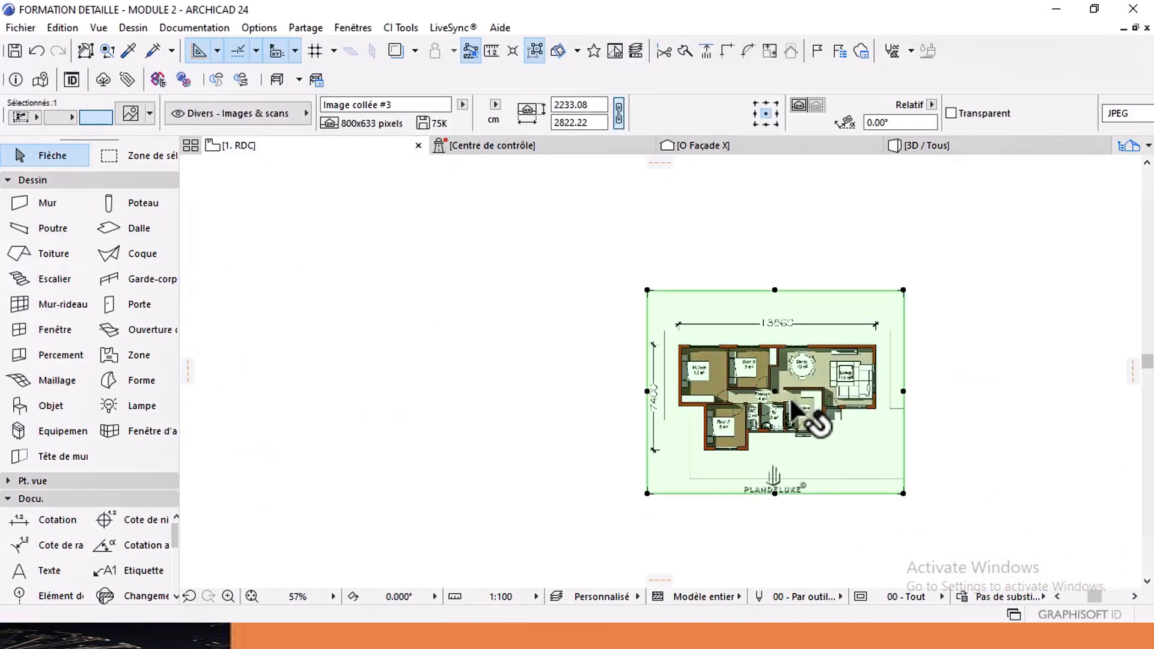
{"action": "key", "text": "Escape"}
Step: Dimension the image plan's overall vertical extent from Bedr 2's lower outer wall to M.Bedr's upper outer wall, placing the dimension outside the 7400 label
{"action": "scroll", "coordinate": [588, 394], "scroll_direction": "up", "scroll_amount": 5}
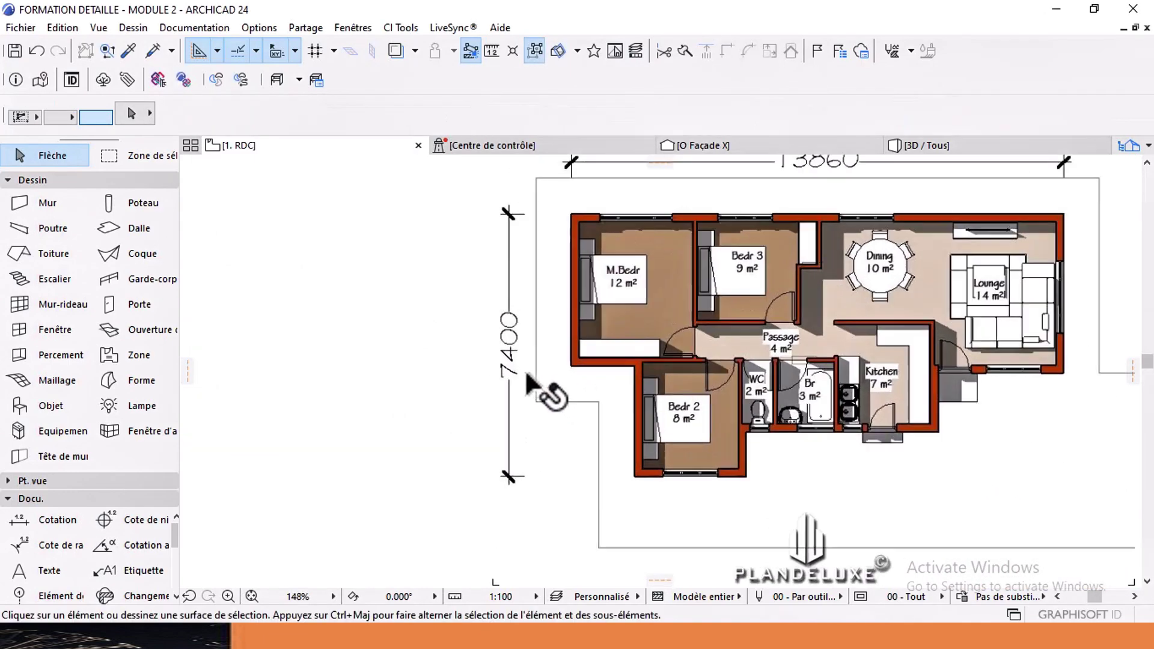
{"action": "scroll", "coordinate": [526, 378], "scroll_direction": "up", "scroll_amount": 2}
{"action": "scroll", "coordinate": [517, 361], "scroll_direction": "down", "scroll_amount": 4}
{"action": "scroll", "coordinate": [644, 294], "scroll_direction": "up", "scroll_amount": 6}
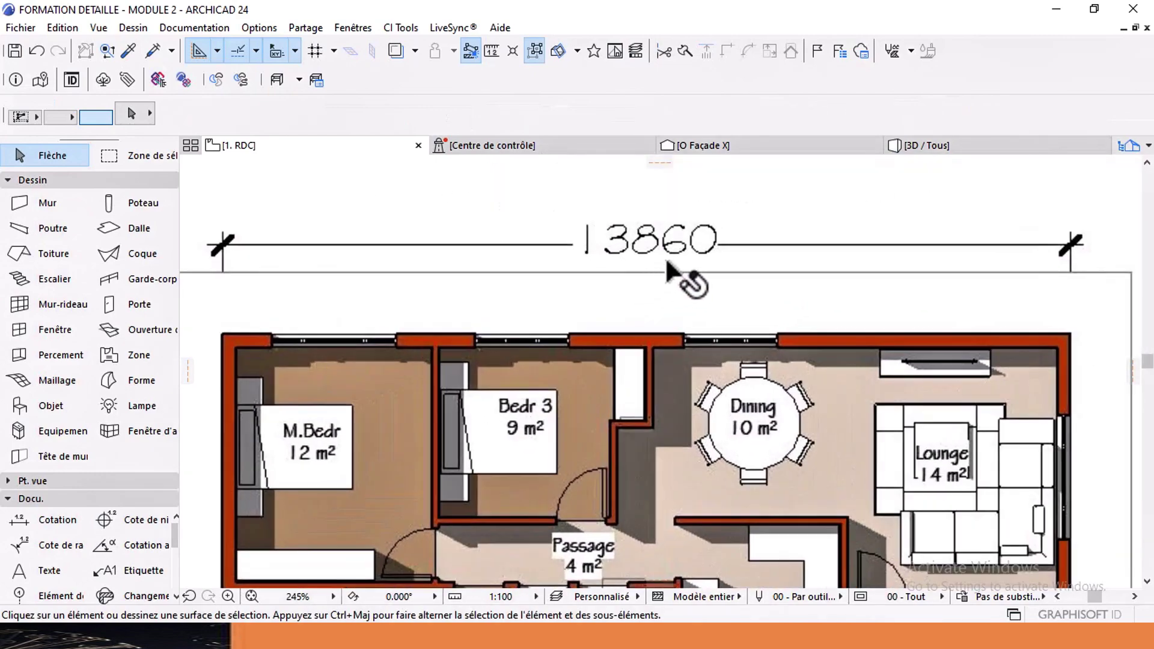
{"action": "scroll", "coordinate": [660, 258], "scroll_direction": "down", "scroll_amount": 5}
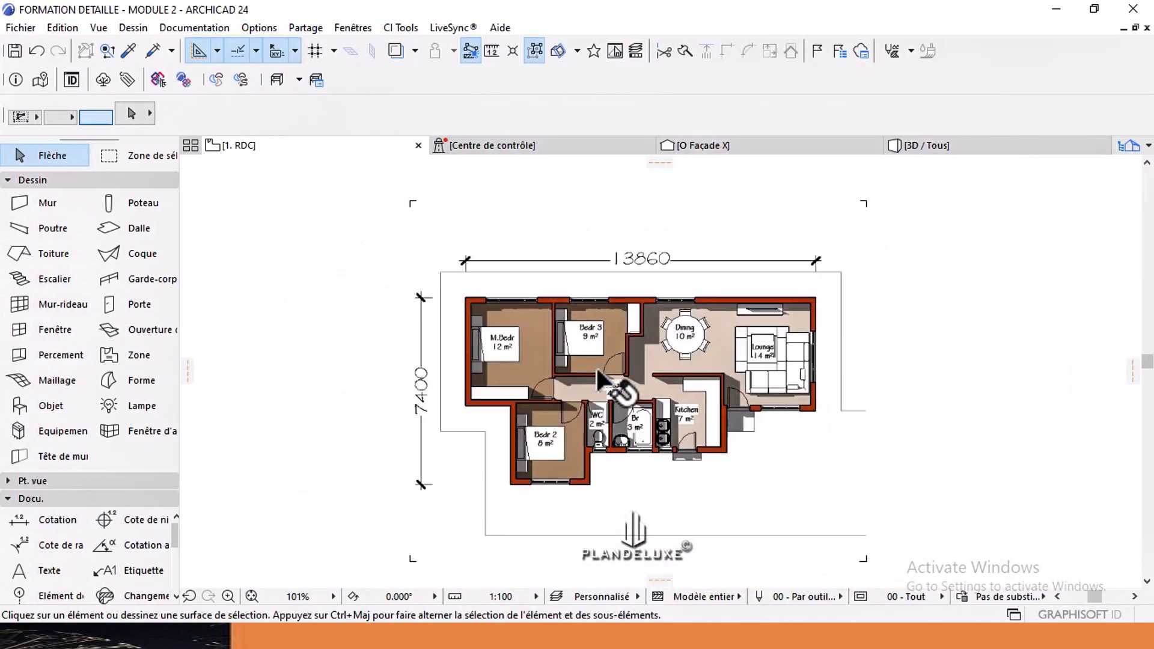
{"action": "left_click", "coordinate": [42, 519]}
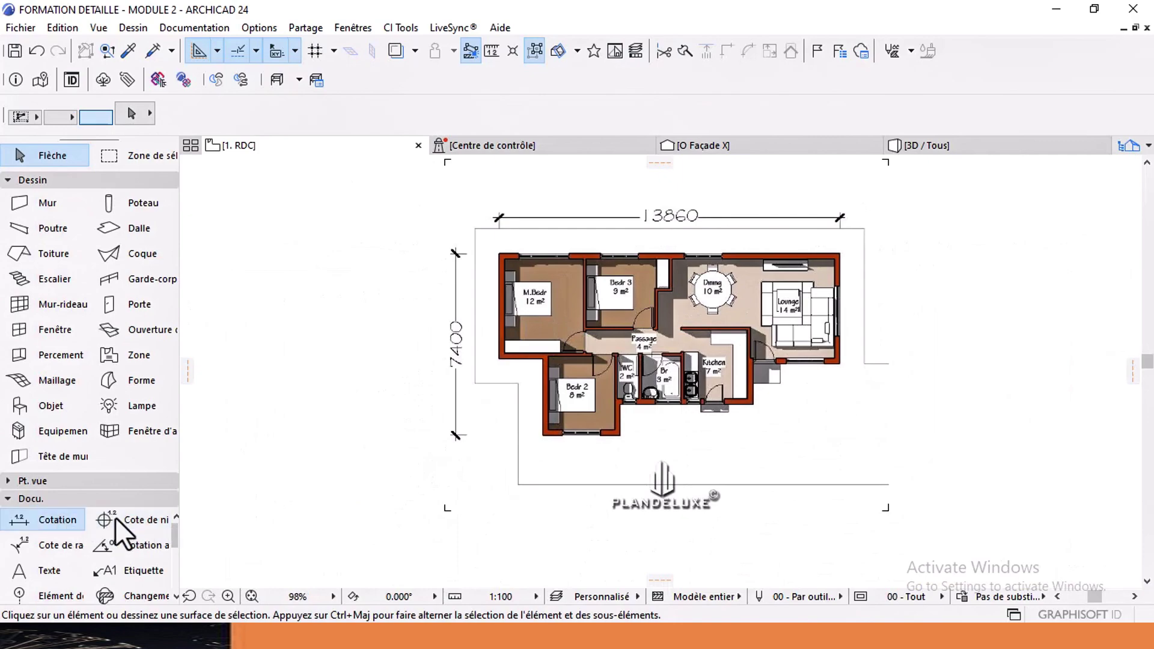
{"action": "scroll", "coordinate": [511, 481], "scroll_direction": "up", "scroll_amount": 7}
{"action": "left_click", "coordinate": [514, 494]}
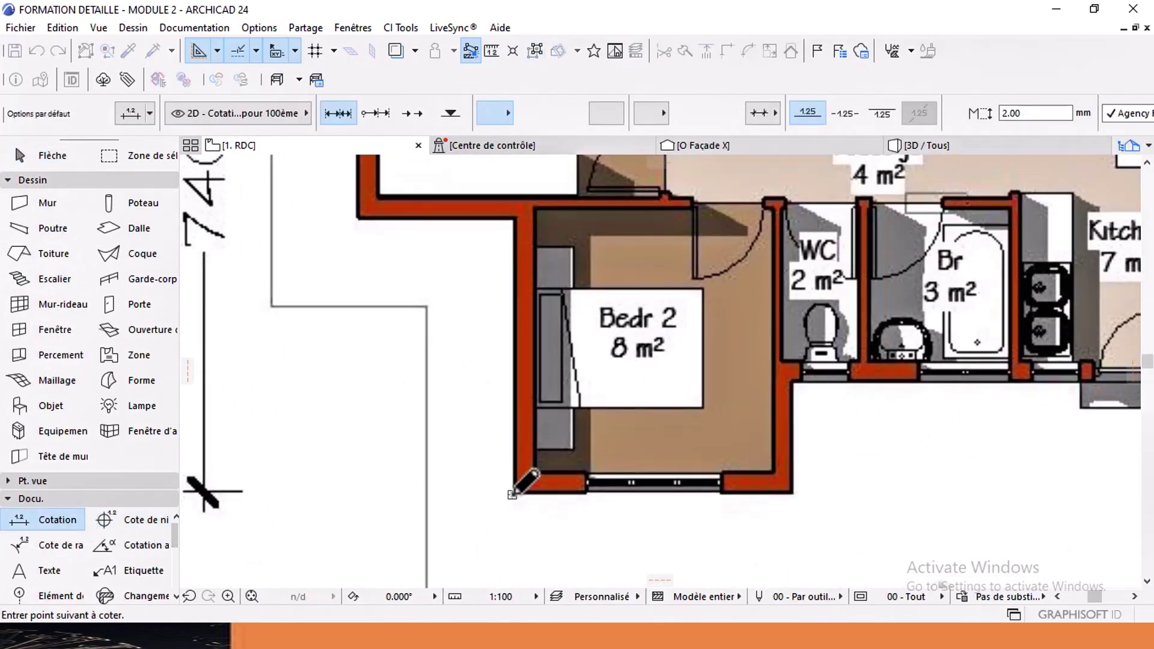
{"action": "scroll", "coordinate": [517, 481], "scroll_direction": "down", "scroll_amount": 5}
{"action": "scroll", "coordinate": [541, 268], "scroll_direction": "up", "scroll_amount": 5}
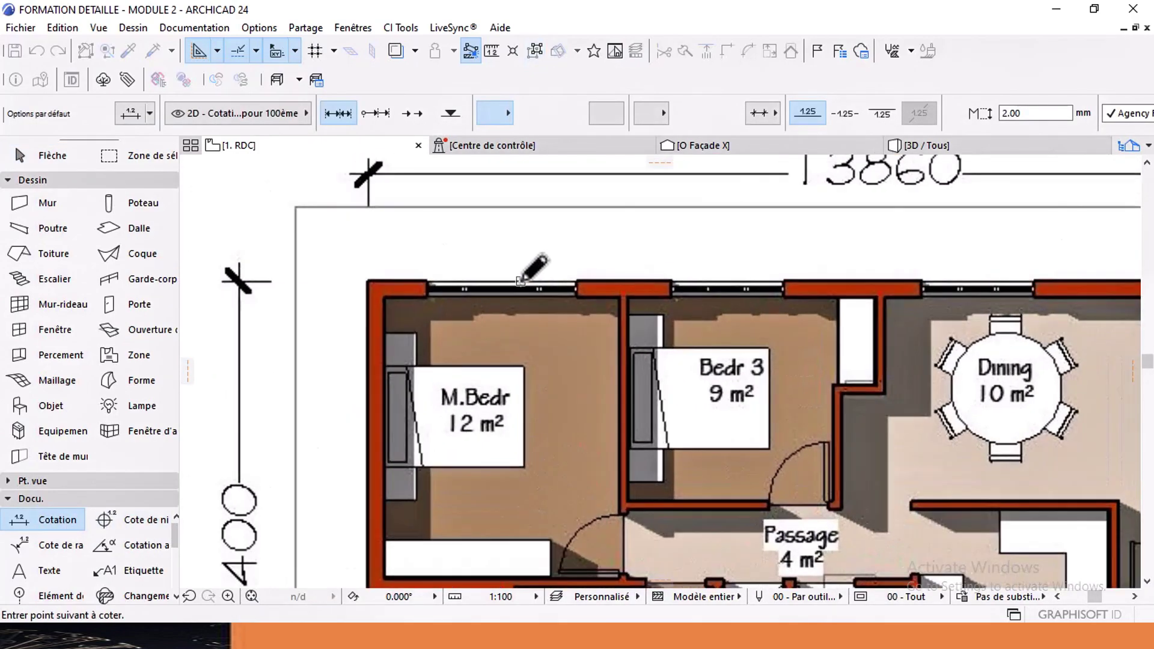
{"action": "right_click", "coordinate": [520, 280]}
{"action": "left_click", "coordinate": [572, 405]}
{"action": "scroll", "coordinate": [542, 390], "scroll_direction": "down", "scroll_amount": 5}
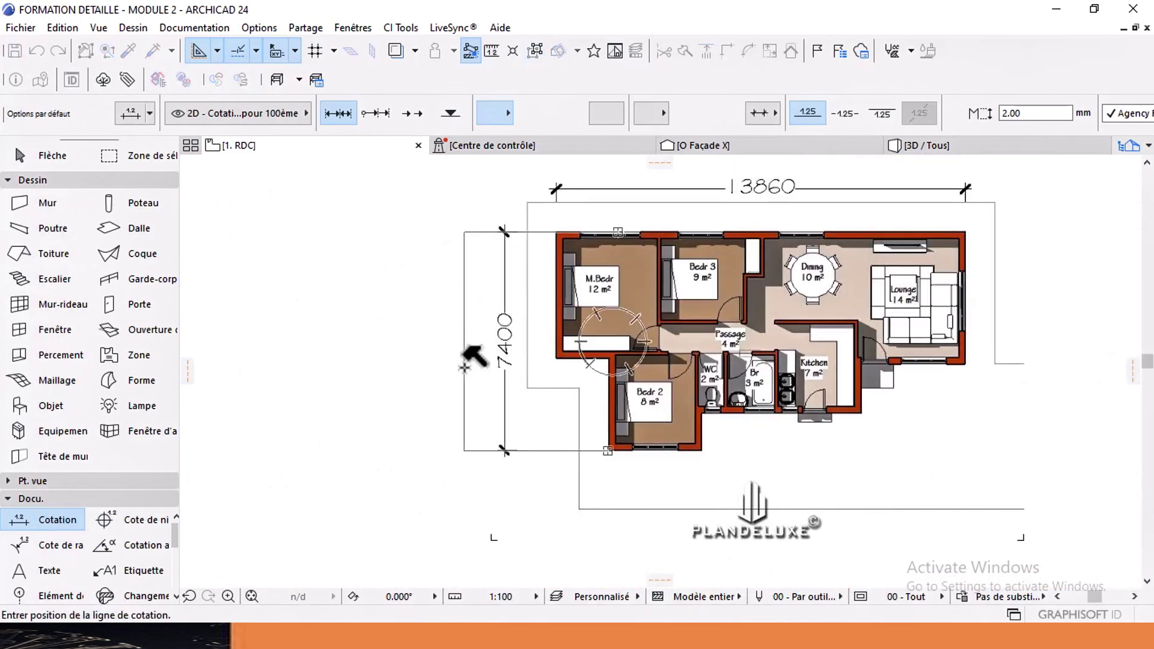
{"action": "left_click", "coordinate": [464, 367]}
Step: Dimension the image plan's overall width between the outer corners of M.Bedr and Lounge, placing the dimension line above the 13860 label
{"action": "scroll", "coordinate": [469, 322], "scroll_direction": "up", "scroll_amount": 5}
{"action": "scroll", "coordinate": [460, 317], "scroll_direction": "down", "scroll_amount": 4}
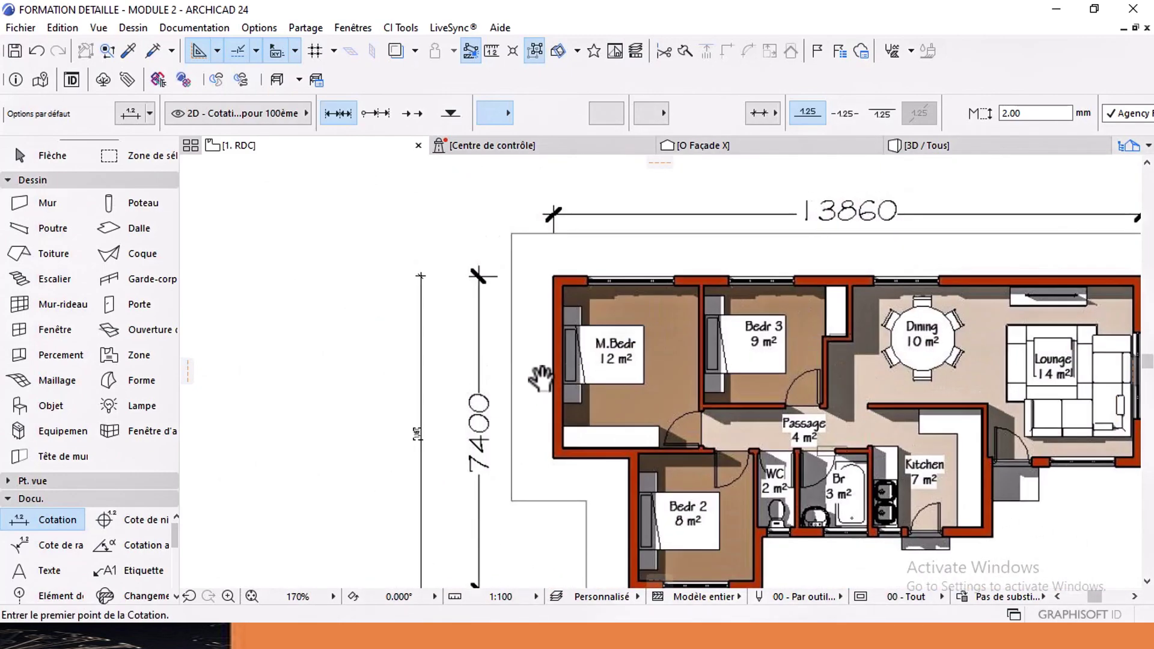
{"action": "scroll", "coordinate": [541, 271], "scroll_direction": "up", "scroll_amount": 4}
{"action": "left_click", "coordinate": [572, 293]}
{"action": "scroll", "coordinate": [541, 271], "scroll_direction": "down", "scroll_amount": 5}
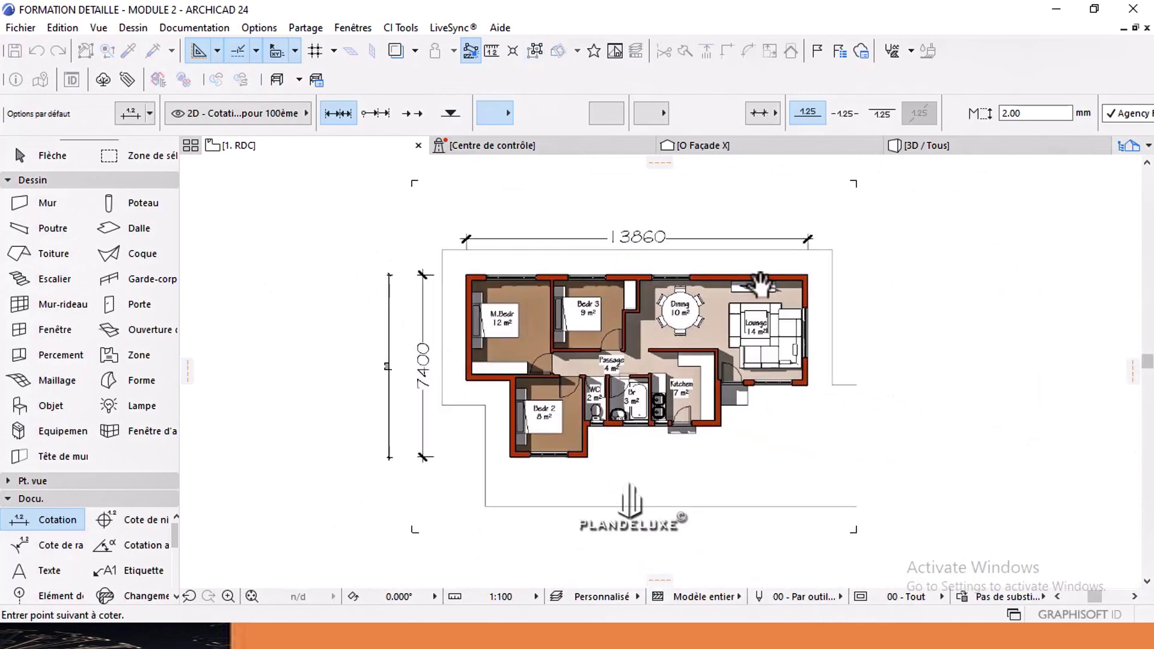
{"action": "scroll", "coordinate": [775, 291], "scroll_direction": "up", "scroll_amount": 3}
{"action": "right_click", "coordinate": [800, 274]}
{"action": "left_click", "coordinate": [840, 379]}
{"action": "scroll", "coordinate": [607, 229], "scroll_direction": "up", "scroll_amount": 3}
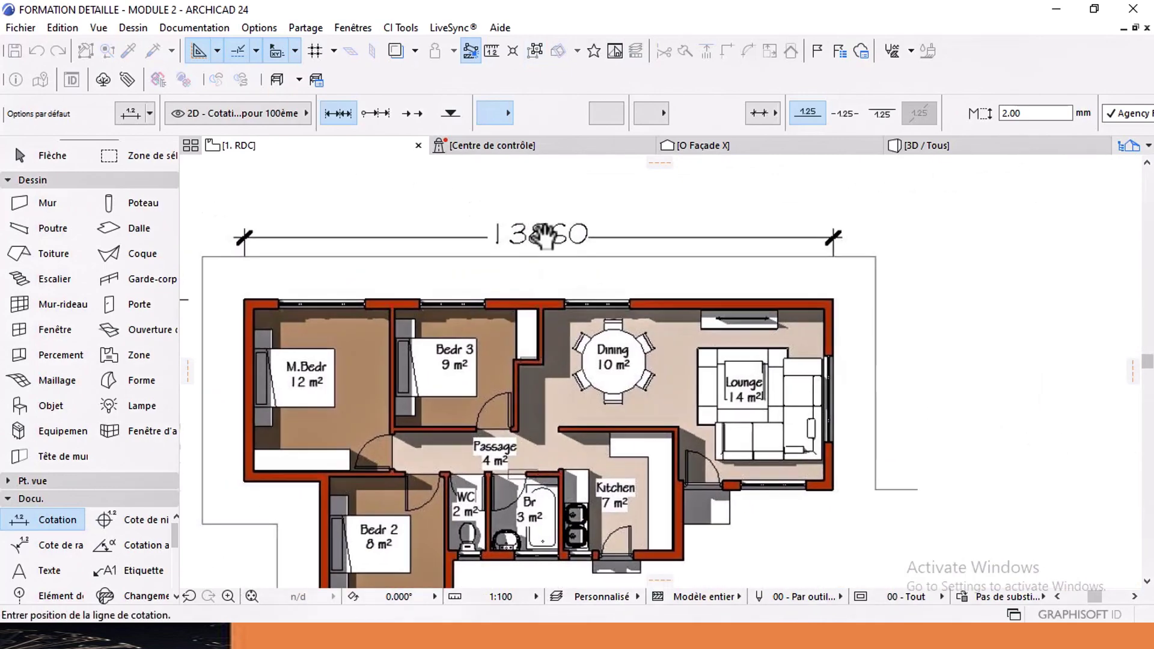
{"action": "left_click", "coordinate": [610, 227]}
{"action": "scroll", "coordinate": [611, 227], "scroll_direction": "down", "scroll_amount": 4}
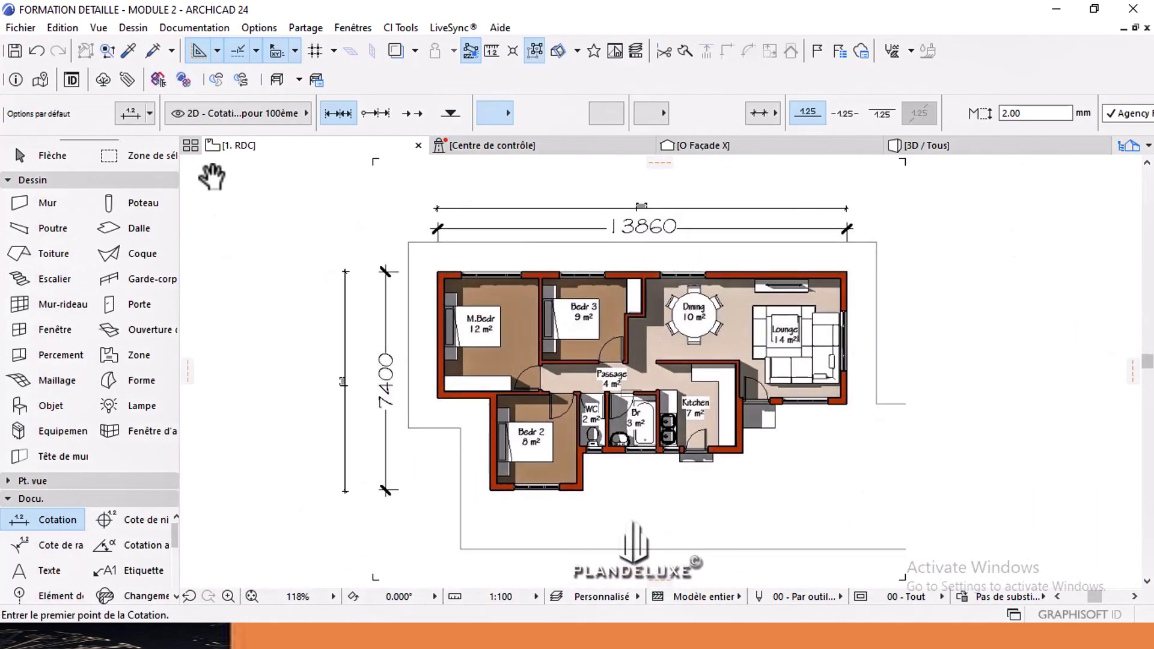
Step: Compare the new horizontal dimension's value with the 13860 width labelled on the plan image
{"action": "left_click", "coordinate": [51, 155]}
{"action": "scroll", "coordinate": [655, 207], "scroll_direction": "up", "scroll_amount": 2}
{"action": "scroll", "coordinate": [631, 241], "scroll_direction": "up", "scroll_amount": 6}
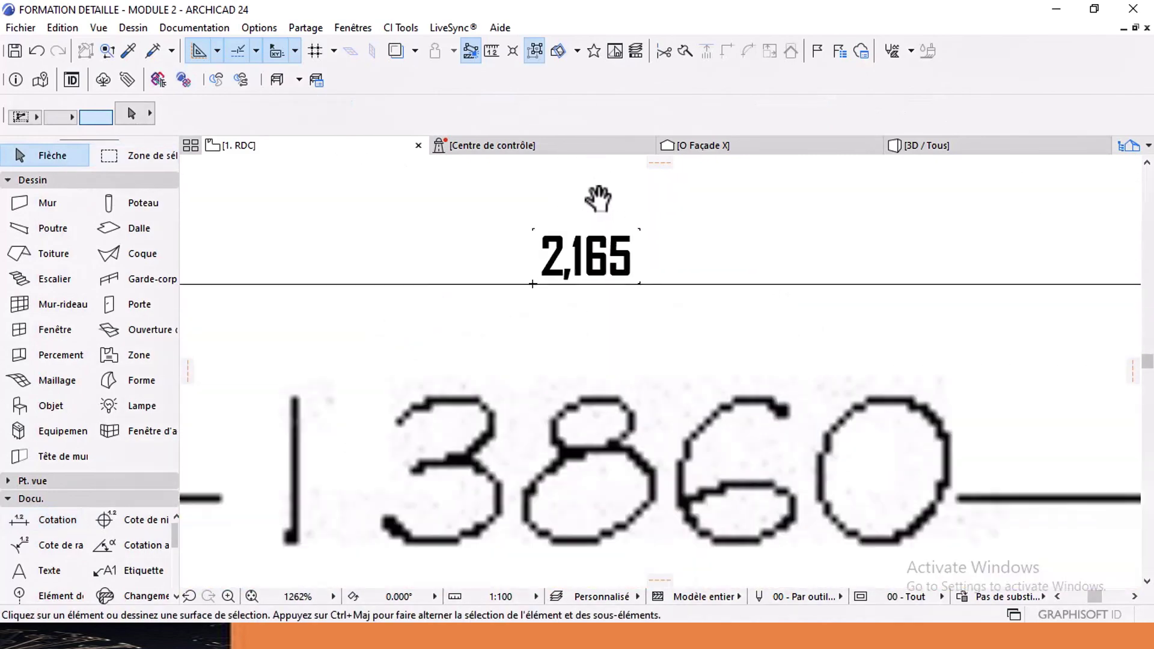
{"action": "scroll", "coordinate": [608, 224], "scroll_direction": "down", "scroll_amount": 5}
{"action": "scroll", "coordinate": [565, 351], "scroll_direction": "down", "scroll_amount": 4}
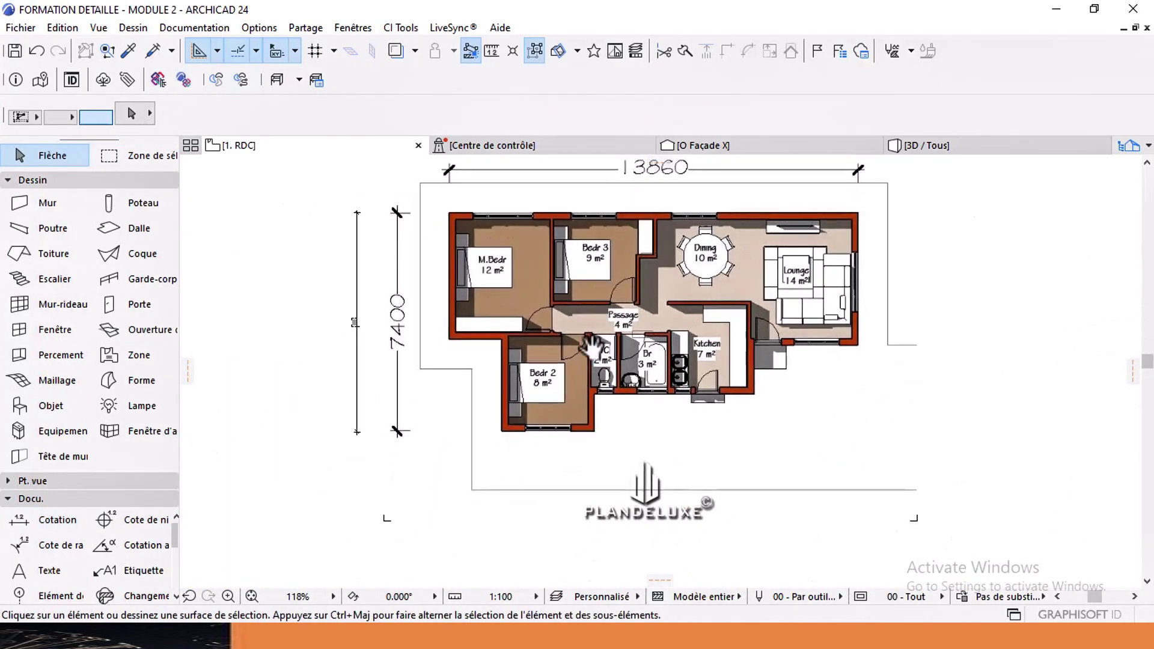
{"action": "middle_click_drag", "start_coordinate": [592, 363], "coordinate": [506, 381]}
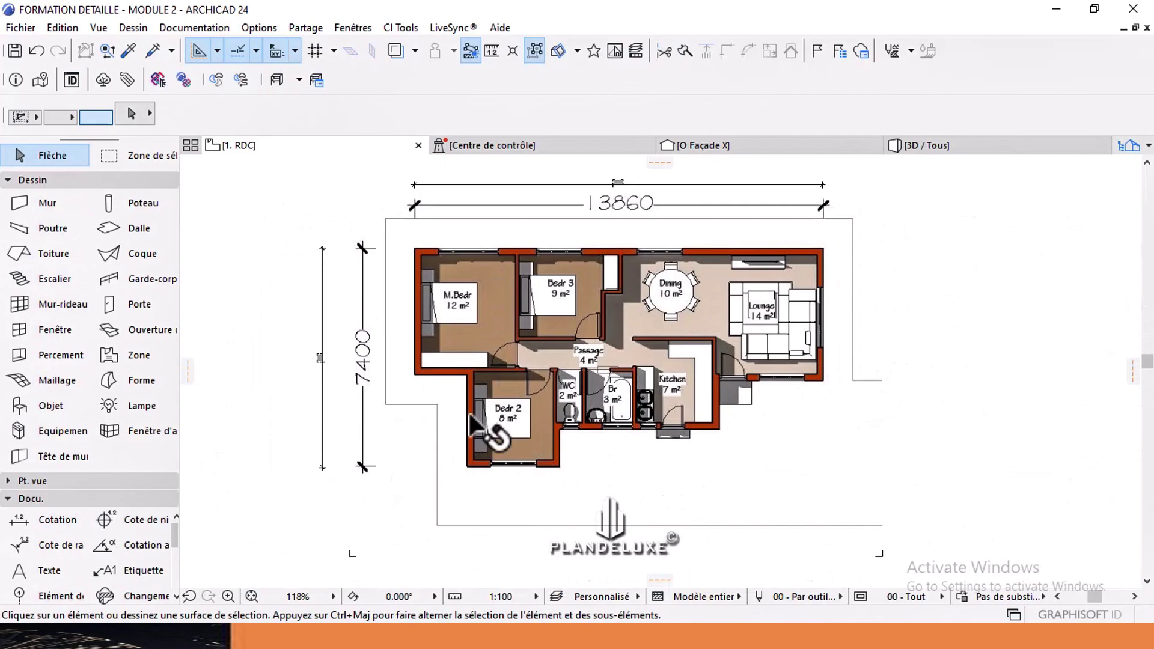
Step: Draw a horizontal single-segment polyline extending outward from the lower outer corner of Bedr 2 toward the 7400 dimension
{"action": "left_click", "coordinate": [140, 548]}
{"action": "scroll", "coordinate": [505, 463], "scroll_direction": "up", "scroll_amount": 10}
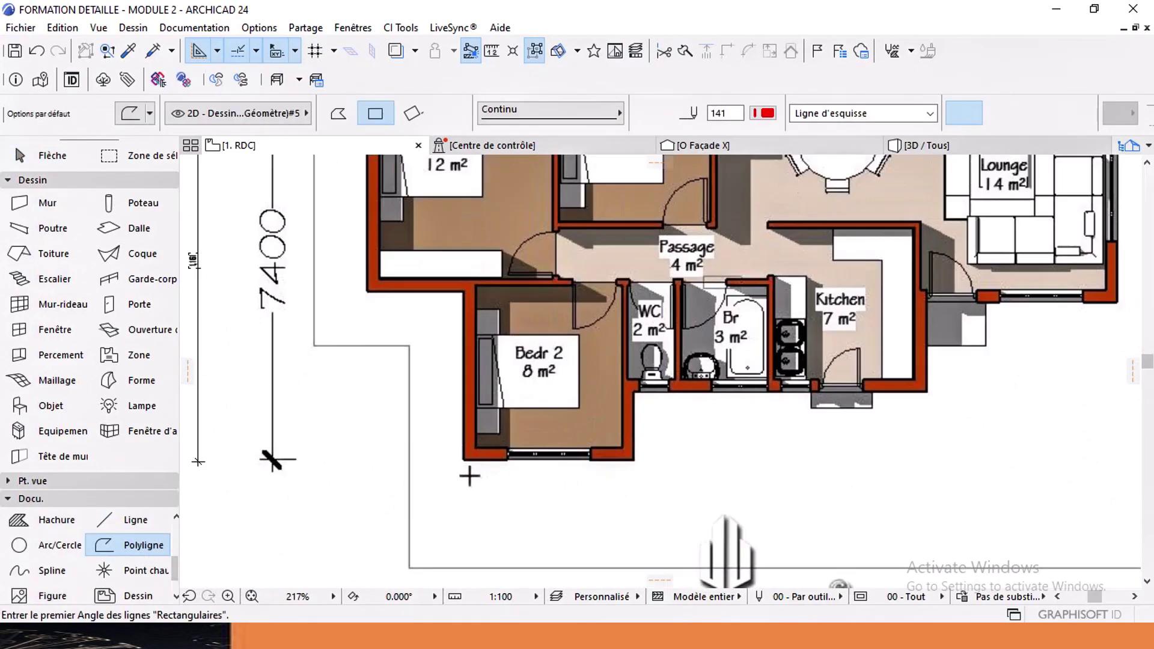
{"action": "left_click", "coordinate": [461, 455]}
{"action": "scroll", "coordinate": [466, 448], "scroll_direction": "down", "scroll_amount": 10}
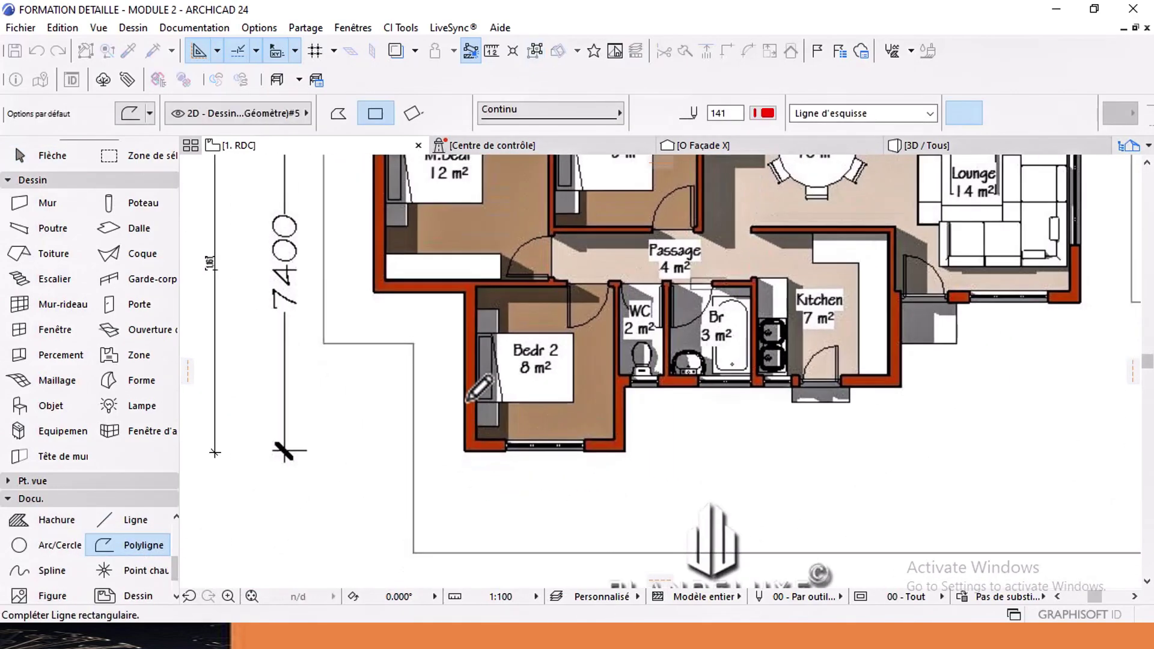
{"action": "left_click", "coordinate": [340, 115]}
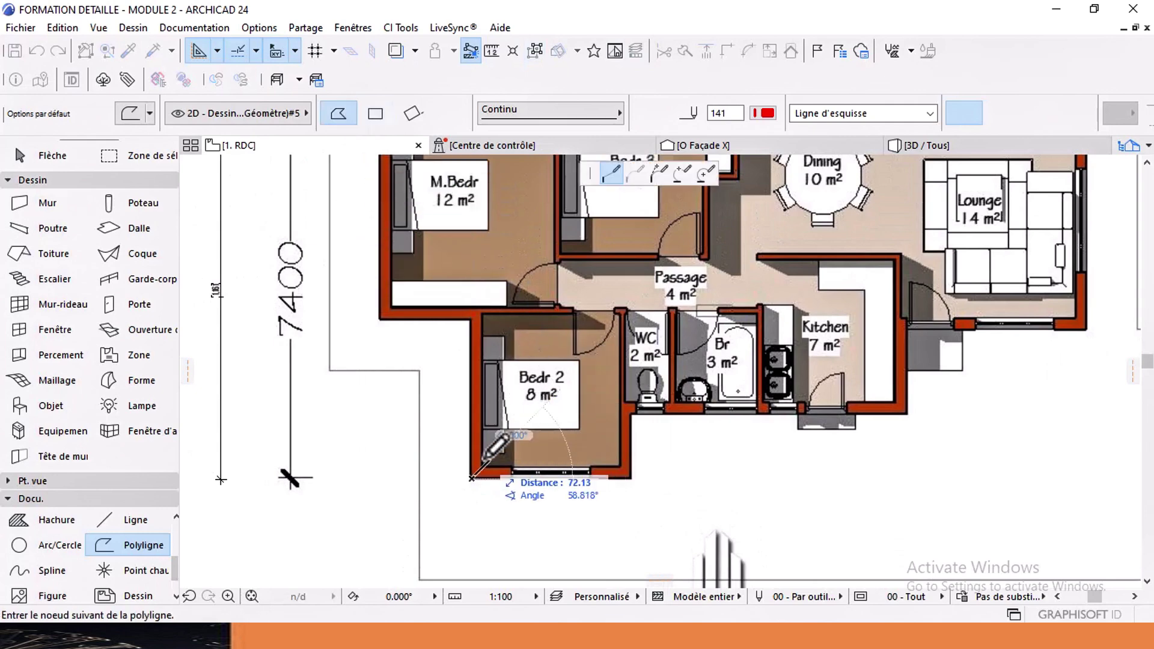
{"action": "middle_click_drag", "start_coordinate": [482, 464], "coordinate": [590, 439]}
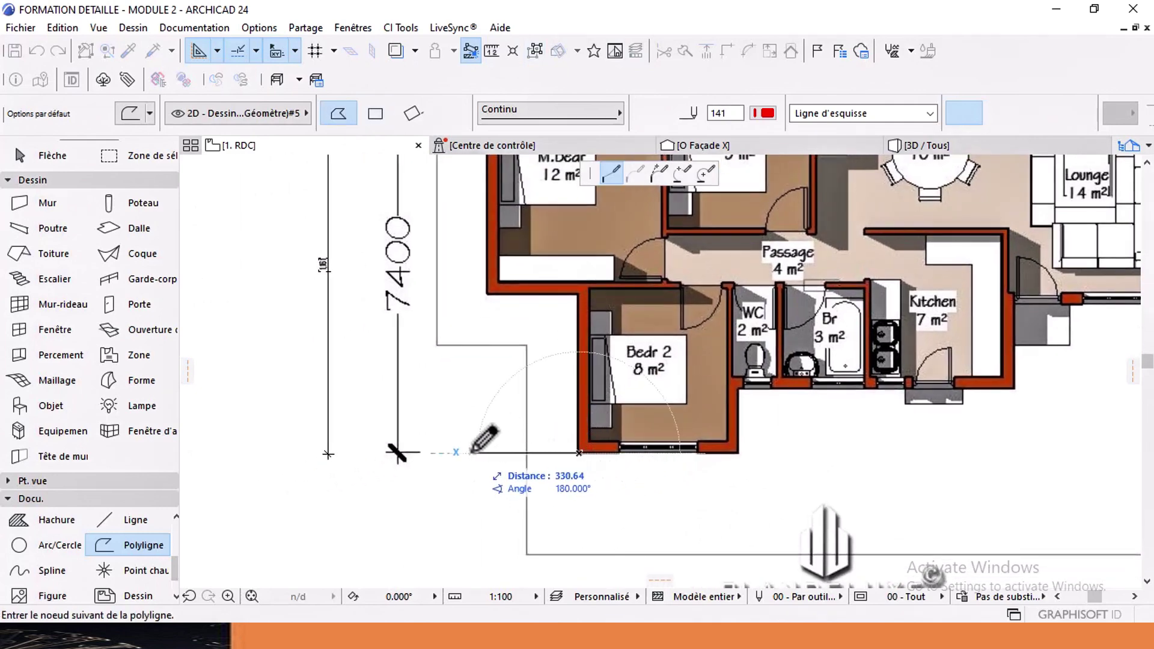
{"action": "left_click", "coordinate": [578, 453]}
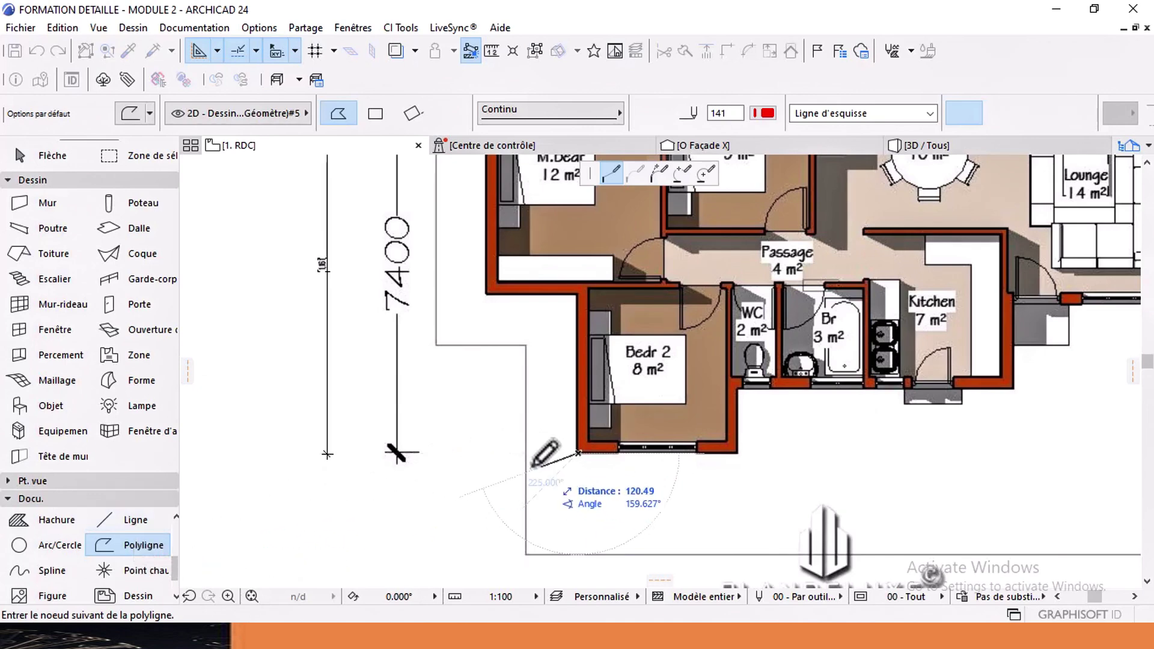
{"action": "left_click", "coordinate": [439, 453]}
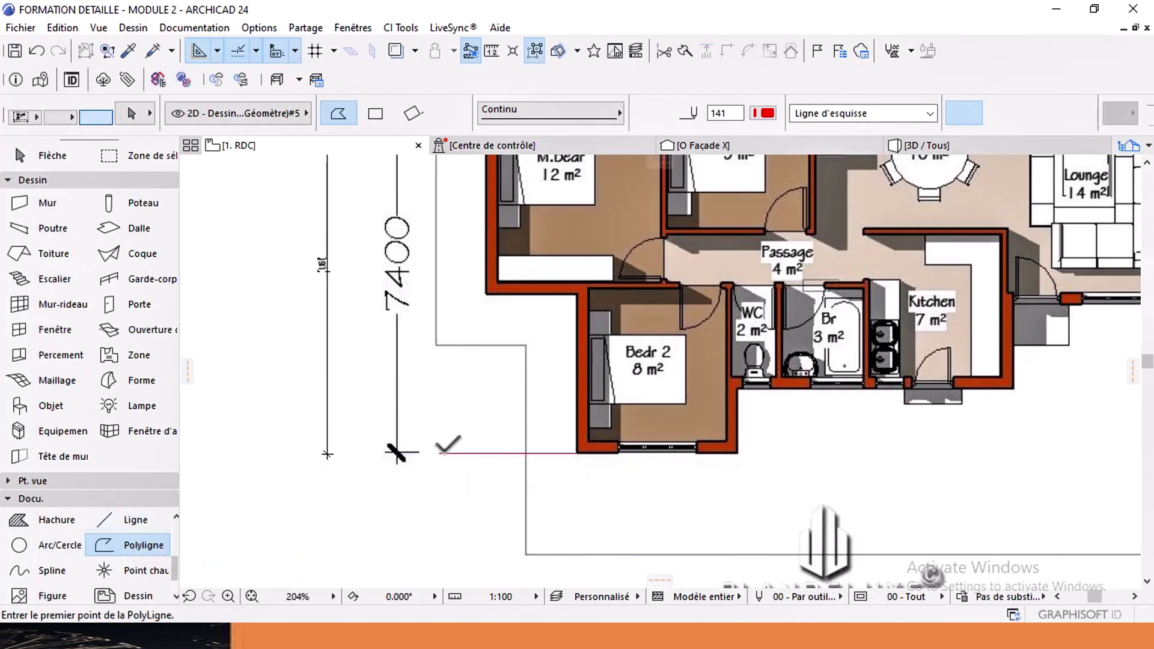
Step: Copy the horizontal reference line vertically upward at 90° by the overall height labelled 7400 on the plan image
{"action": "left_click", "coordinate": [443, 454], "text": "shift"}
{"action": "middle_click_drag", "start_coordinate": [531, 459], "coordinate": [524, 493]}
{"action": "key", "text": "ctrl+shift+d"}
{"action": "left_click", "coordinate": [540, 487]}
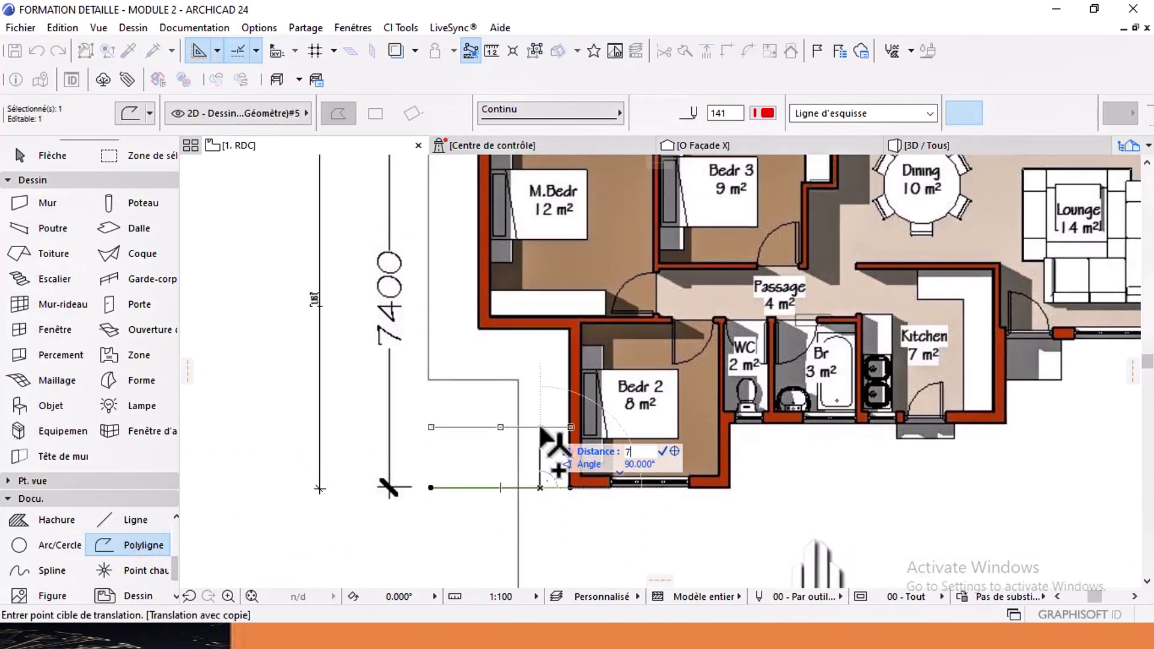
{"action": "key", "text": "Return"}
{"action": "middle_click_drag", "start_coordinate": [541, 428], "coordinate": [592, 529]}
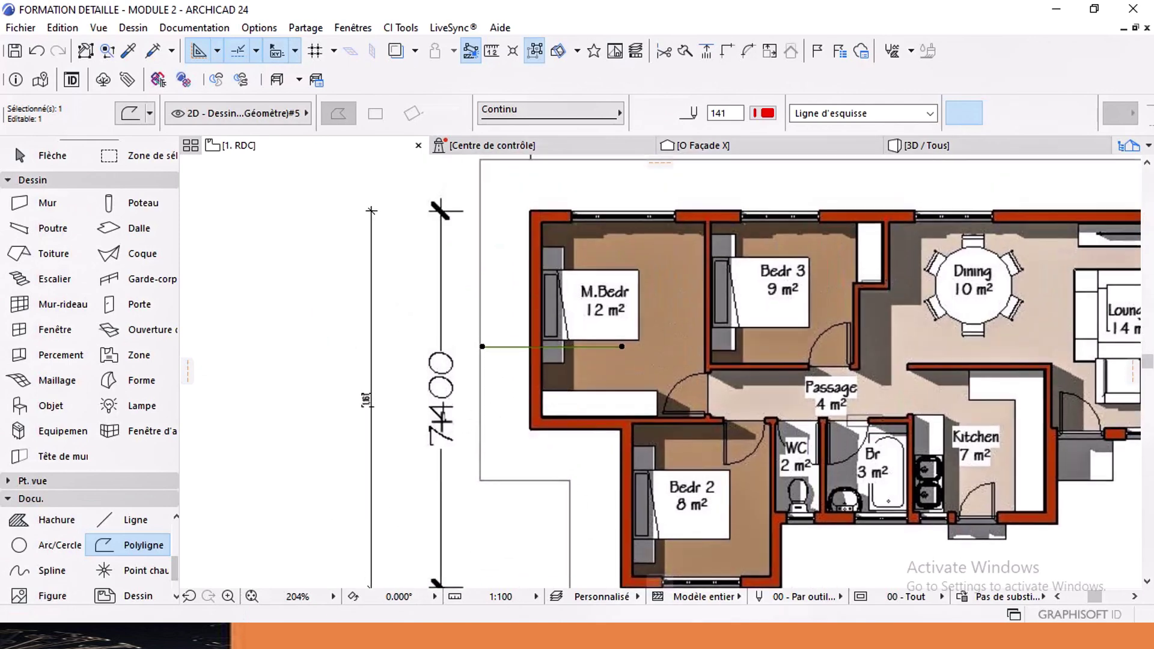
{"action": "scroll", "coordinate": [455, 388], "scroll_direction": "down", "scroll_amount": 1}
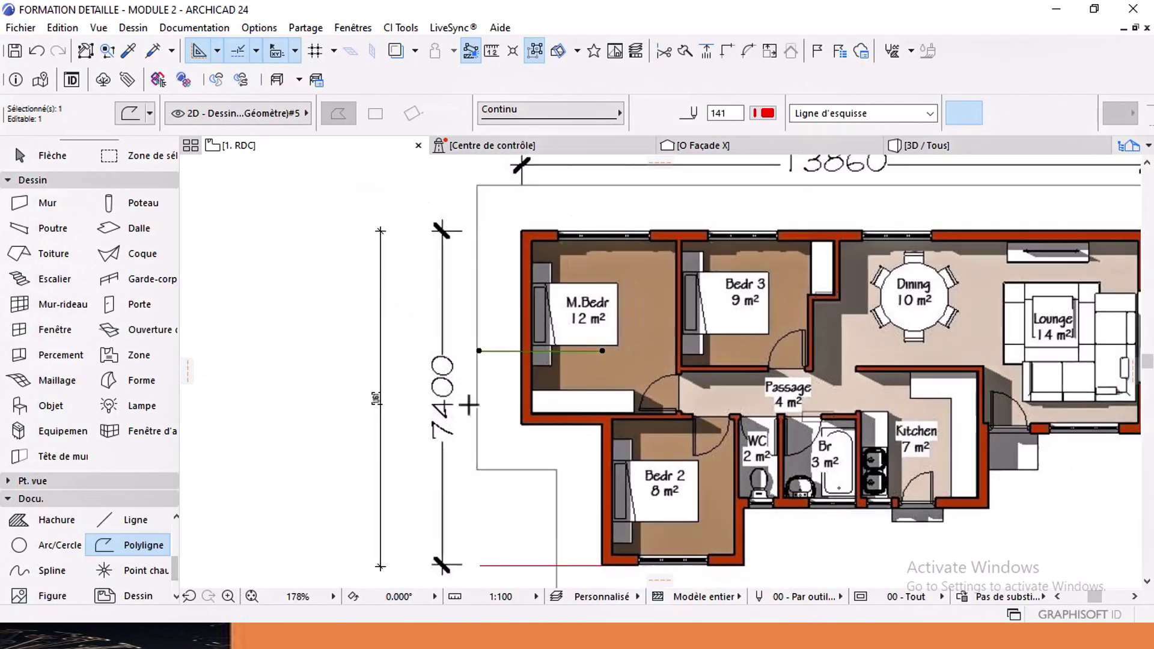
{"action": "middle_click_drag", "start_coordinate": [518, 460], "coordinate": [534, 408]}
{"action": "key", "text": "Escape"}
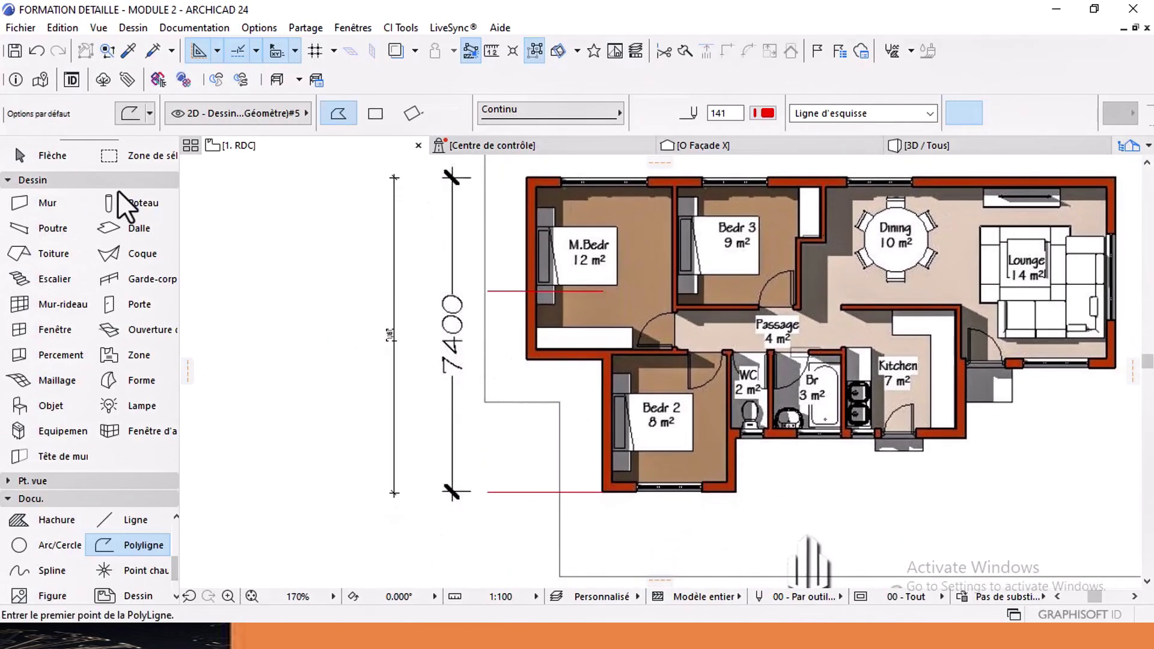
Step: Select the imported floor plan image
{"action": "left_click", "coordinate": [54, 157]}
{"action": "scroll", "coordinate": [583, 366], "scroll_direction": "down", "scroll_amount": 2}
{"action": "left_click", "coordinate": [637, 322]}
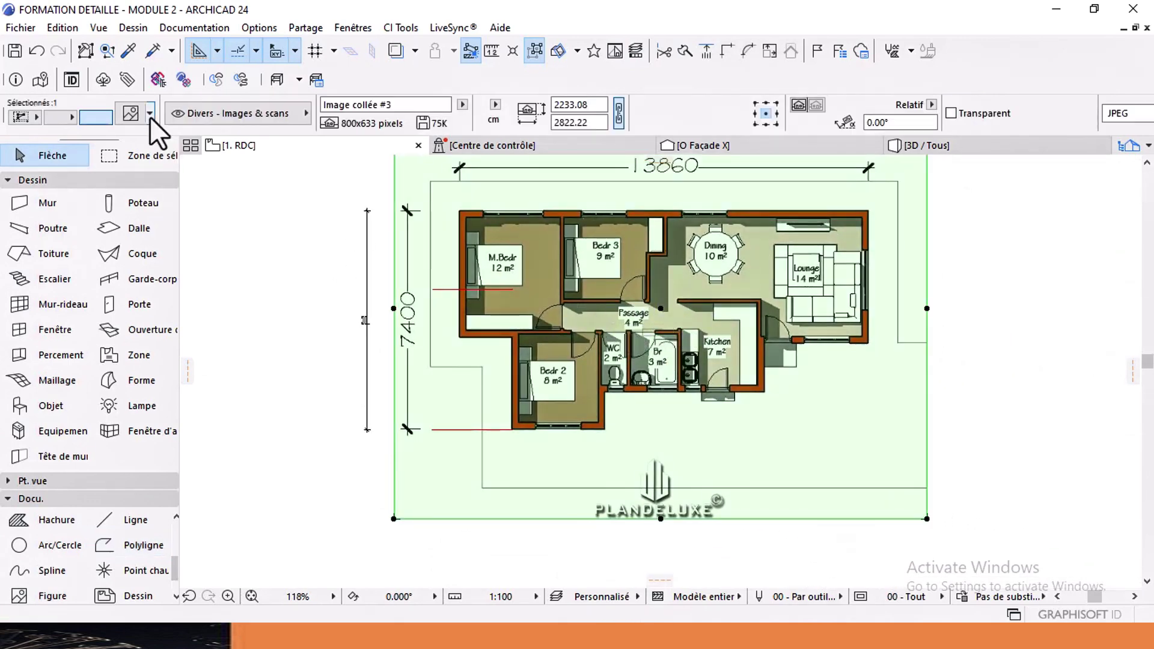
{"action": "left_click", "coordinate": [57, 28]}
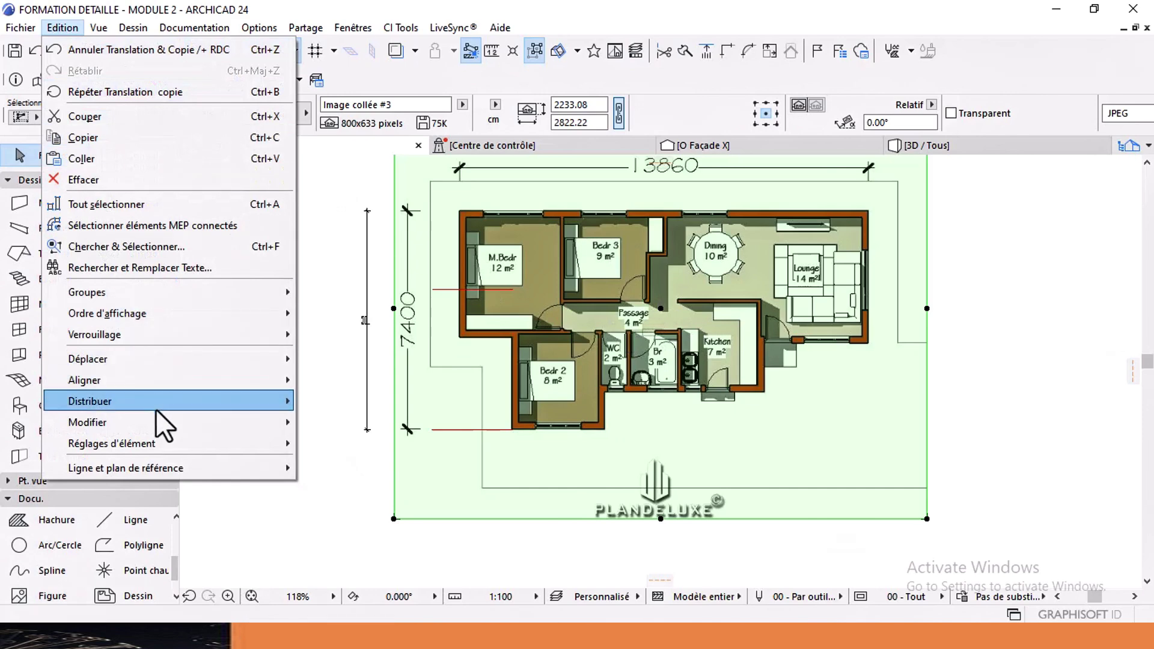
{"action": "mouse_move", "coordinate": [154, 421]}
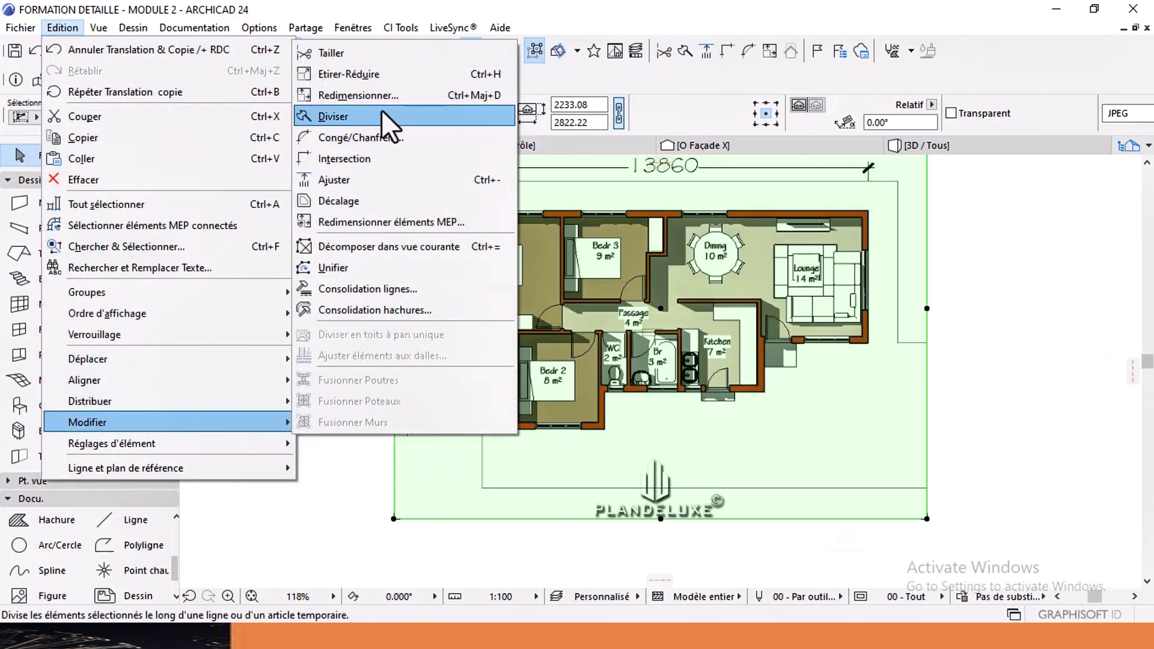
{"action": "left_click", "coordinate": [381, 96]}
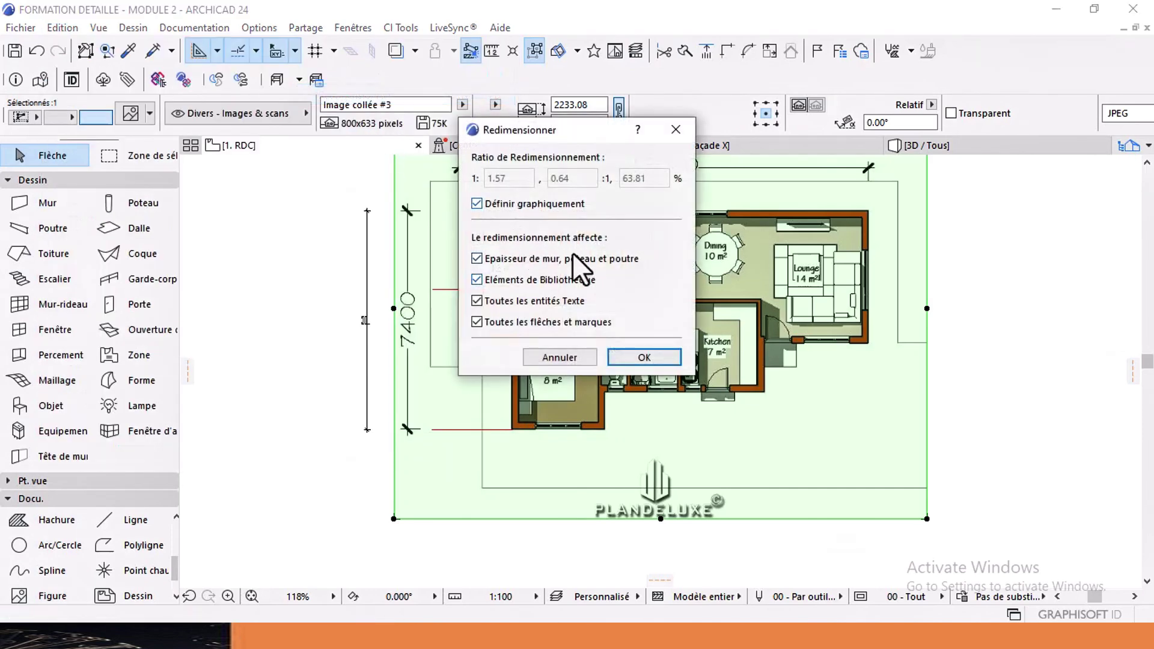
{"action": "left_click", "coordinate": [575, 361]}
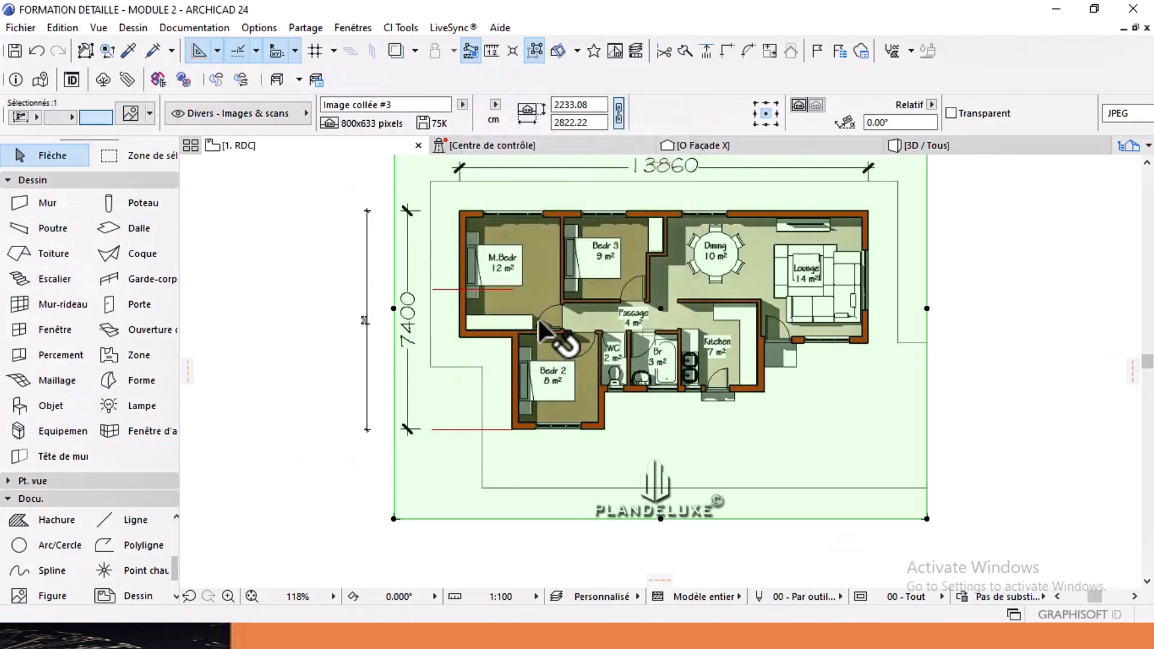
{"action": "left_click", "coordinate": [63, 31]}
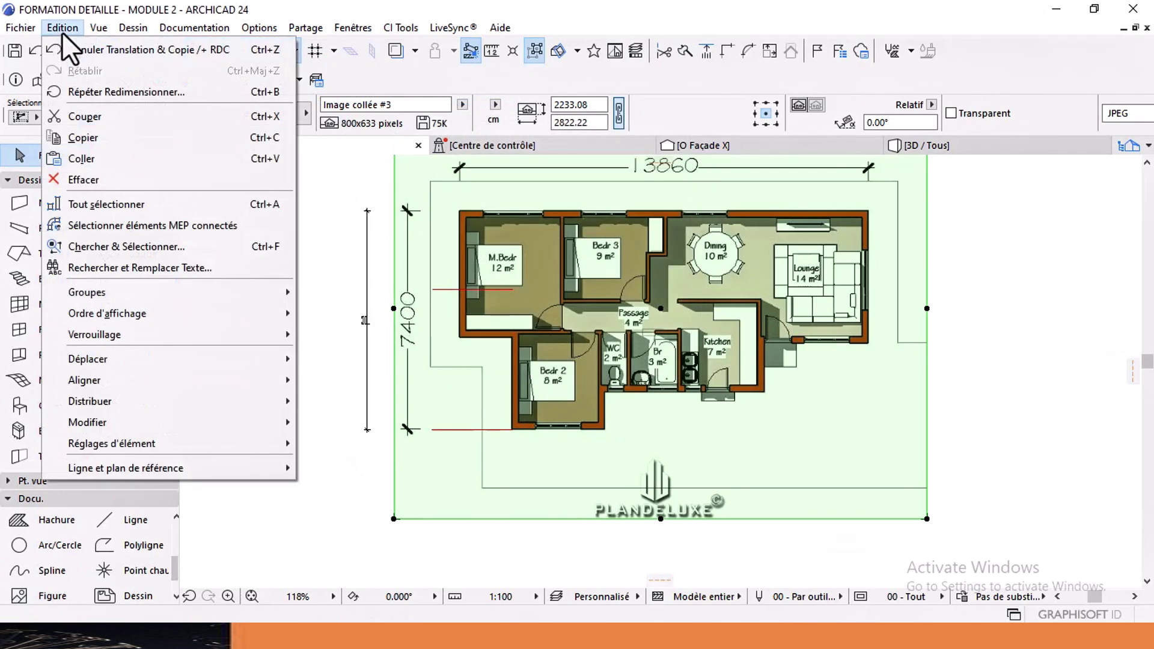
{"action": "left_click", "coordinate": [60, 24]}
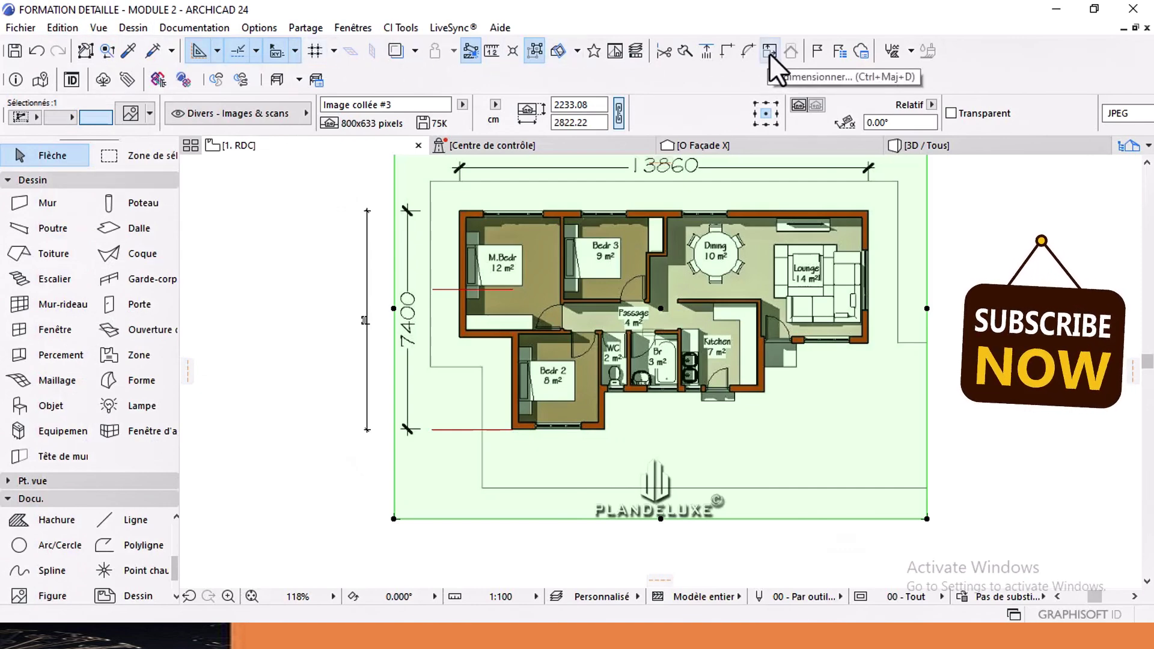
Step: Start a graphically defined resize of the selected image, with its centre at the reference line's end on Bedr 2's lower outer corner
{"action": "left_click", "coordinate": [57, 27]}
{"action": "mouse_move", "coordinate": [220, 421]}
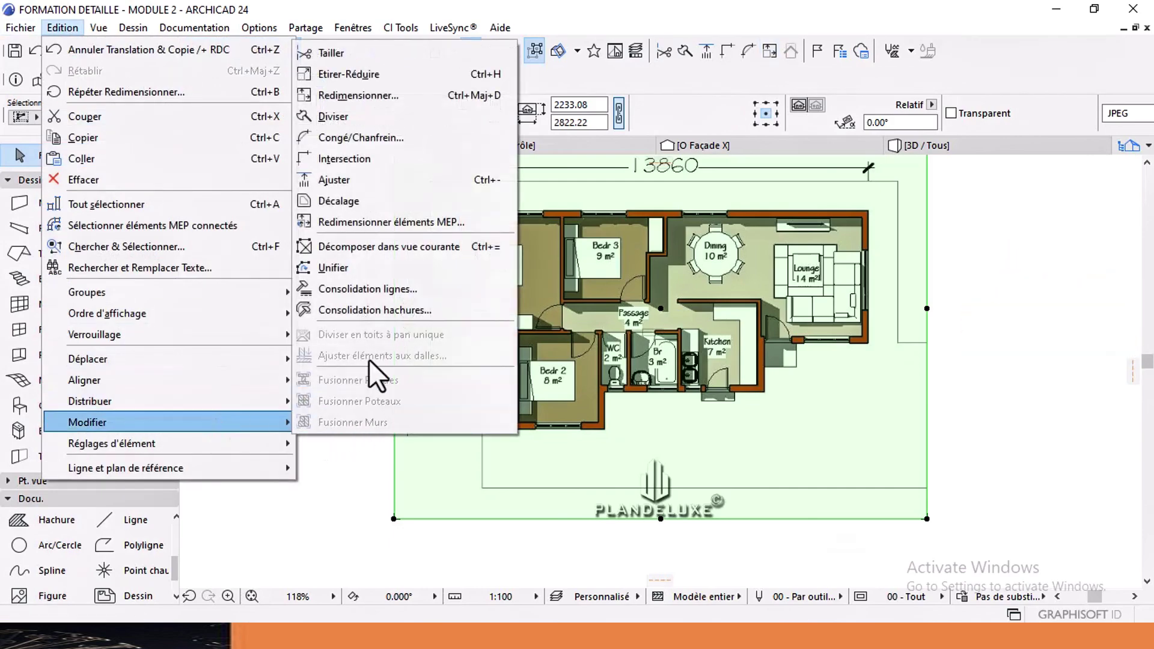
{"action": "left_click", "coordinate": [383, 96]}
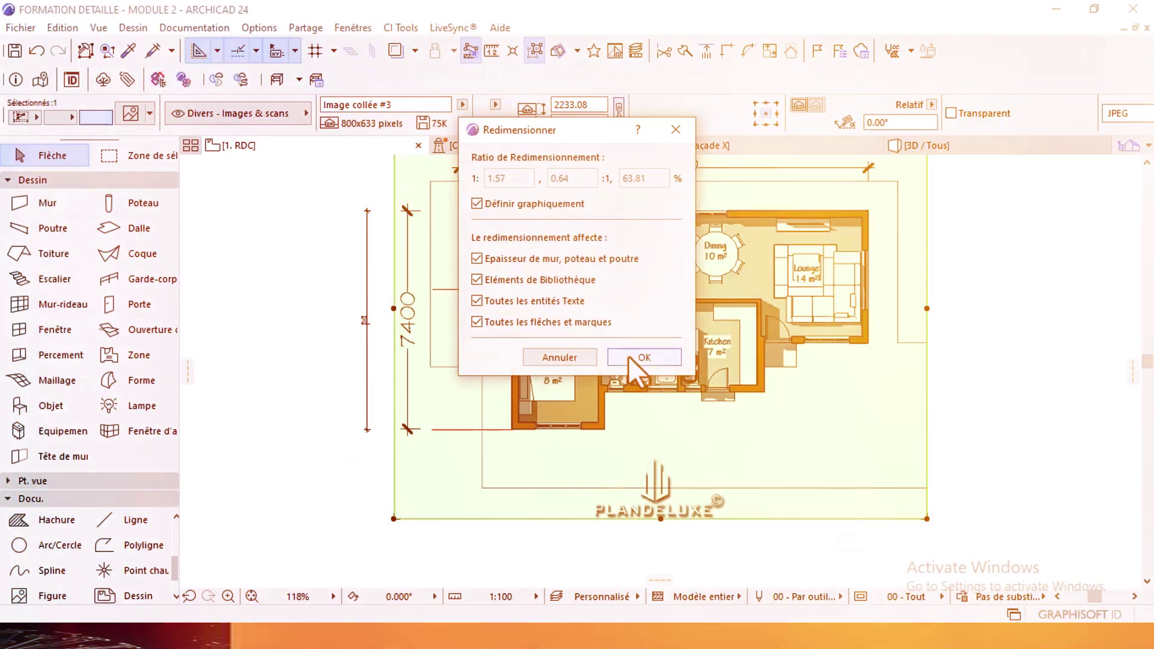
{"action": "left_click", "coordinate": [637, 358]}
{"action": "scroll", "coordinate": [508, 430], "scroll_direction": "up", "scroll_amount": 10}
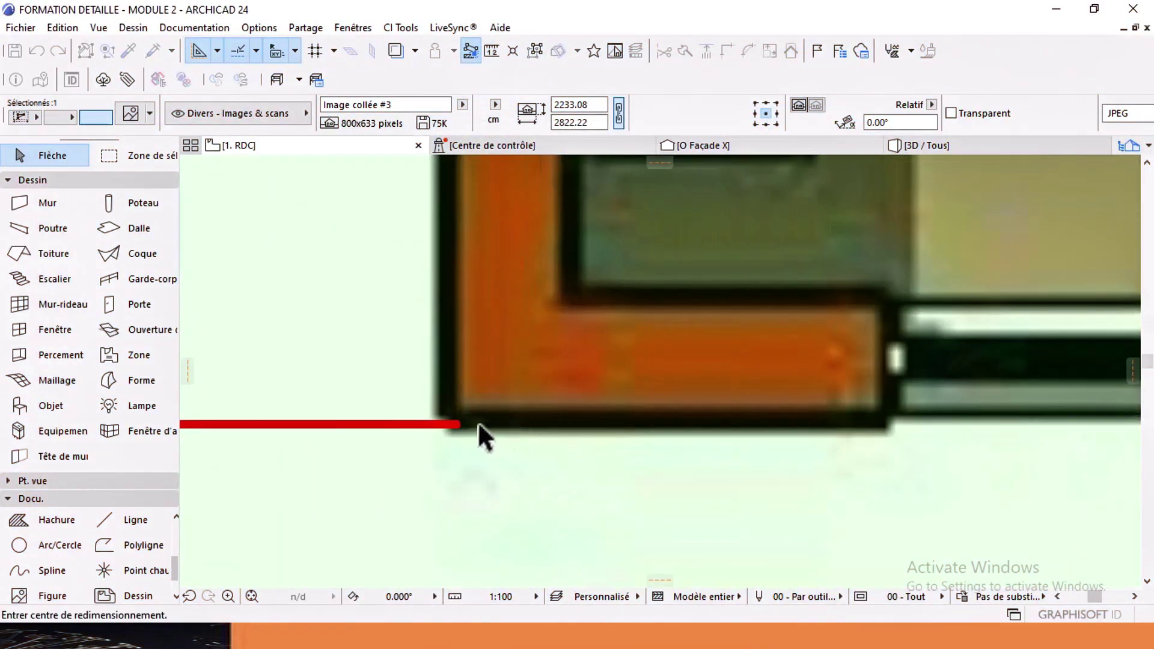
{"action": "left_click", "coordinate": [489, 422]}
Step: Scale the image graphically, with the first vector at 90° to the plan's upper outer edge and the second to the upper reference line
{"action": "scroll", "coordinate": [497, 415], "scroll_direction": "down", "scroll_amount": 10}
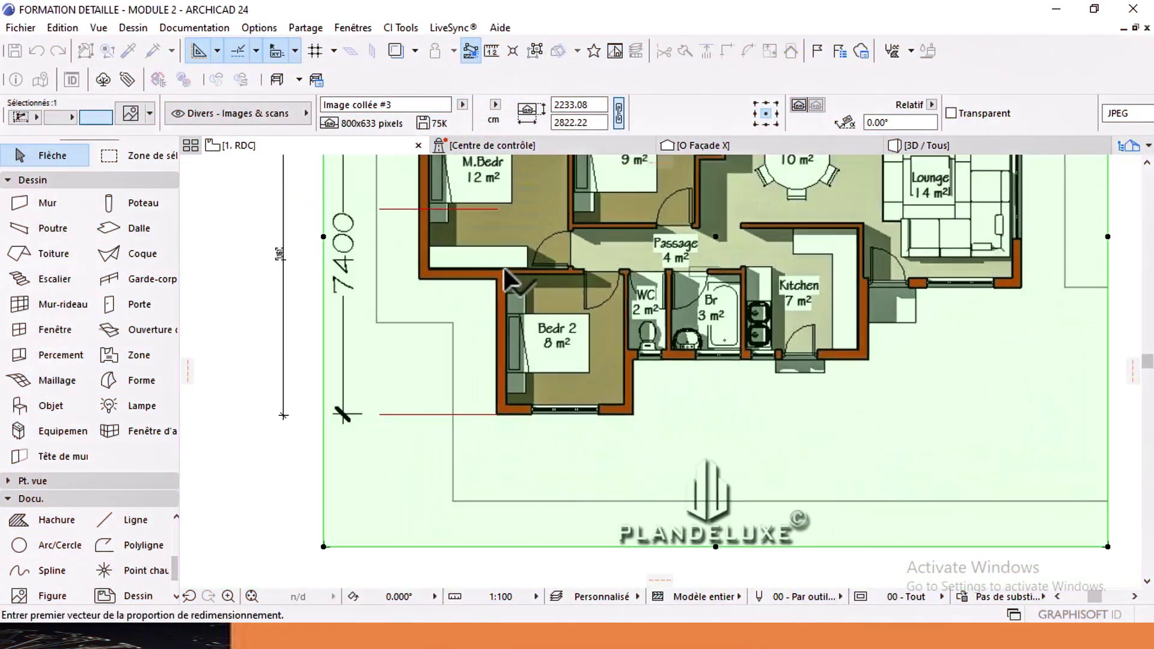
{"action": "scroll", "coordinate": [499, 272], "scroll_direction": "up", "scroll_amount": 5}
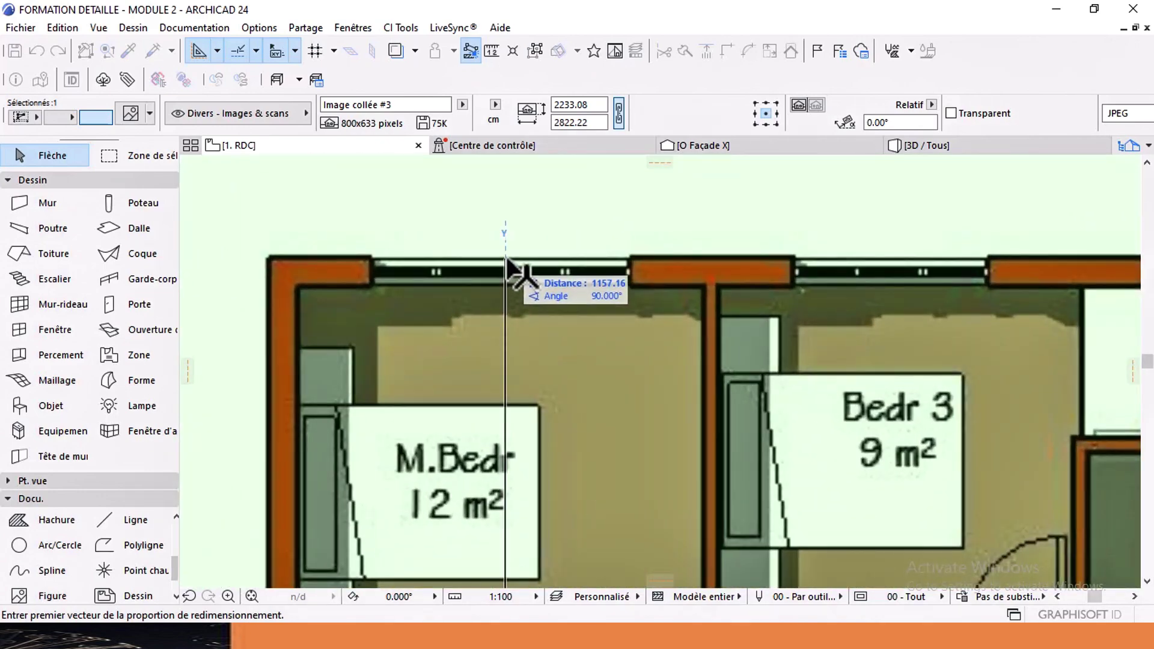
{"action": "scroll", "coordinate": [505, 271], "scroll_direction": "down", "scroll_amount": 3}
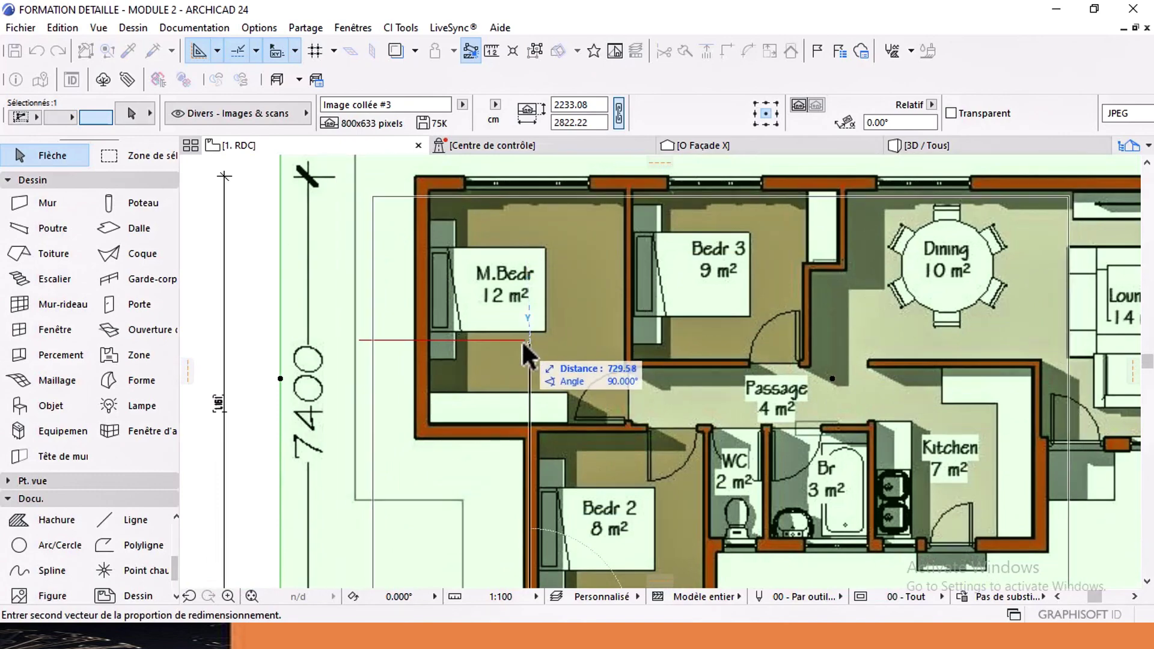
{"action": "scroll", "coordinate": [522, 337], "scroll_direction": "up", "scroll_amount": 5}
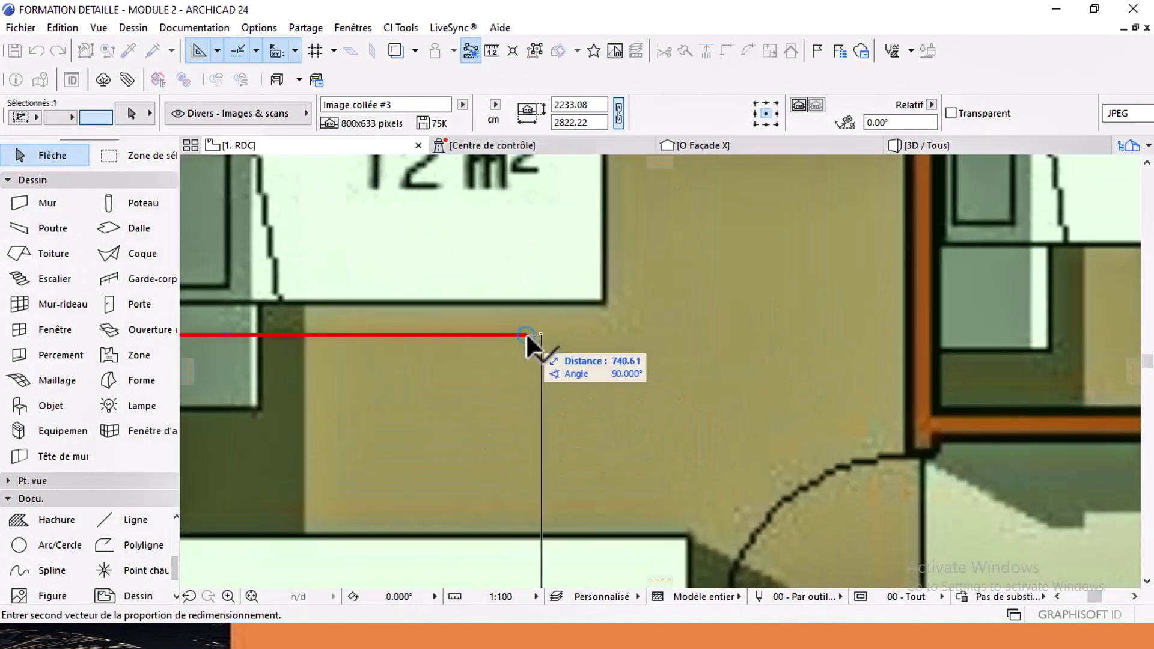
{"action": "scroll", "coordinate": [525, 330], "scroll_direction": "down", "scroll_amount": 5}
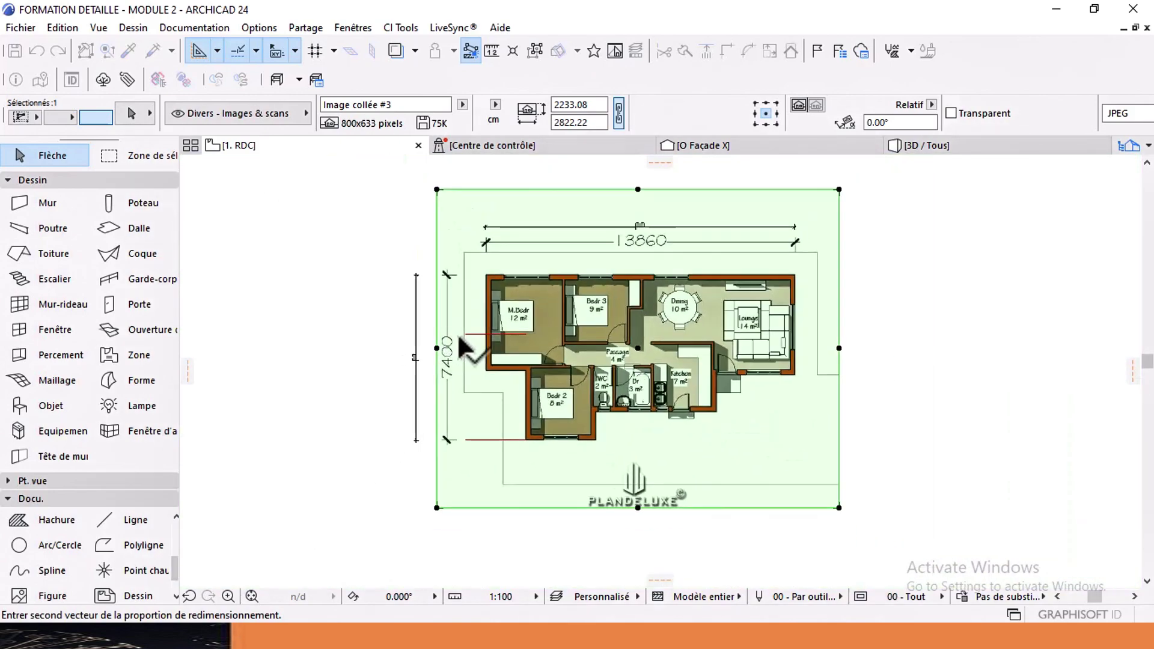
{"action": "scroll", "coordinate": [472, 334], "scroll_direction": "up", "scroll_amount": 4}
{"action": "left_click", "coordinate": [469, 328]}
{"action": "scroll", "coordinate": [470, 330], "scroll_direction": "down", "scroll_amount": 5}
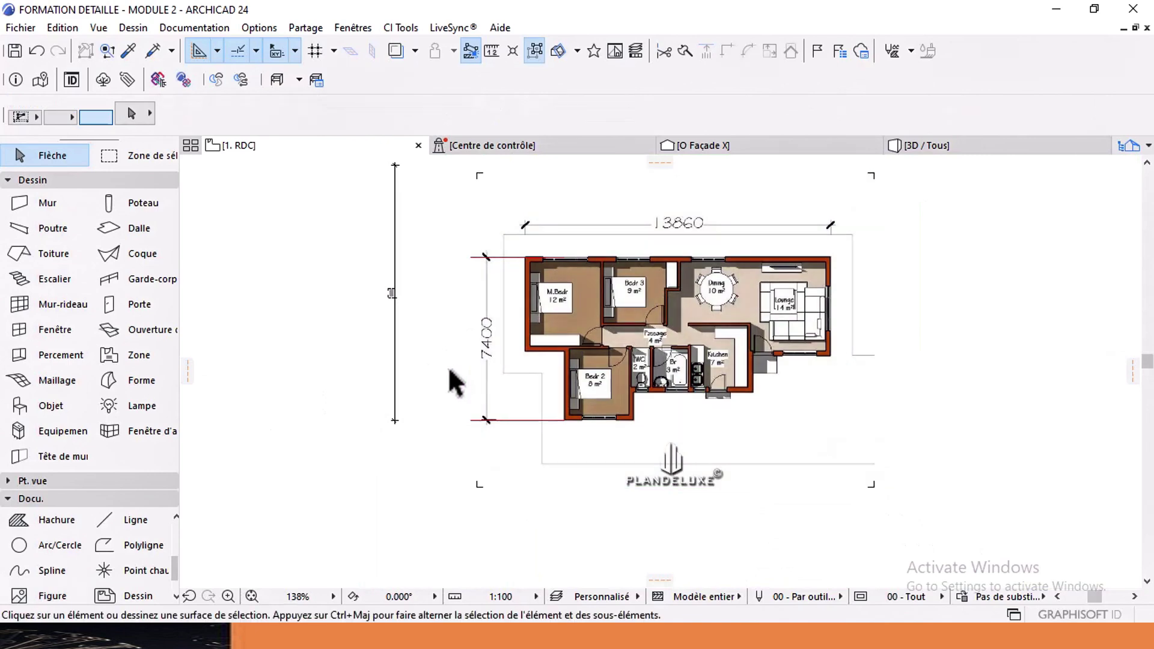
{"action": "scroll", "coordinate": [451, 381], "scroll_direction": "up", "scroll_amount": 2}
{"action": "left_click", "coordinate": [516, 363]}
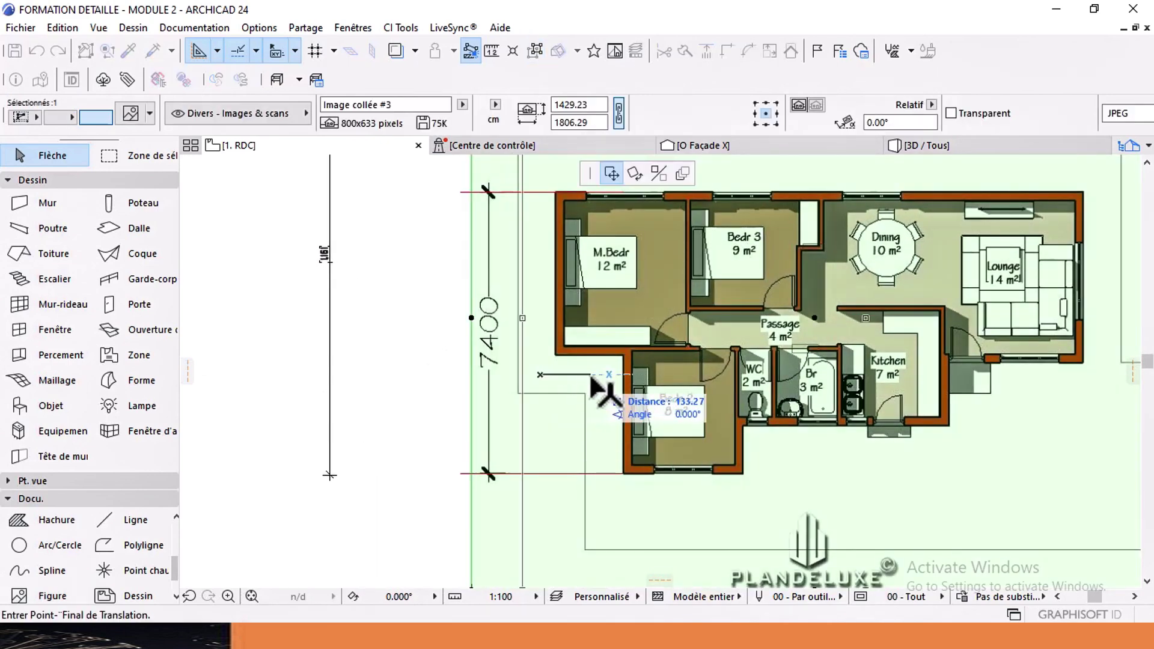
{"action": "key", "text": "Escape"}
{"action": "key", "text": "Escape"}
Step: Dimension the vertical distance between the two red reference lines, placing the dimension line outside the plan's 7400 dimension
{"action": "scroll", "coordinate": [433, 348], "scroll_direction": "down", "scroll_amount": 3}
{"action": "scroll", "coordinate": [102, 534], "scroll_direction": "up", "scroll_amount": 1}
{"action": "left_click", "coordinate": [71, 523]}
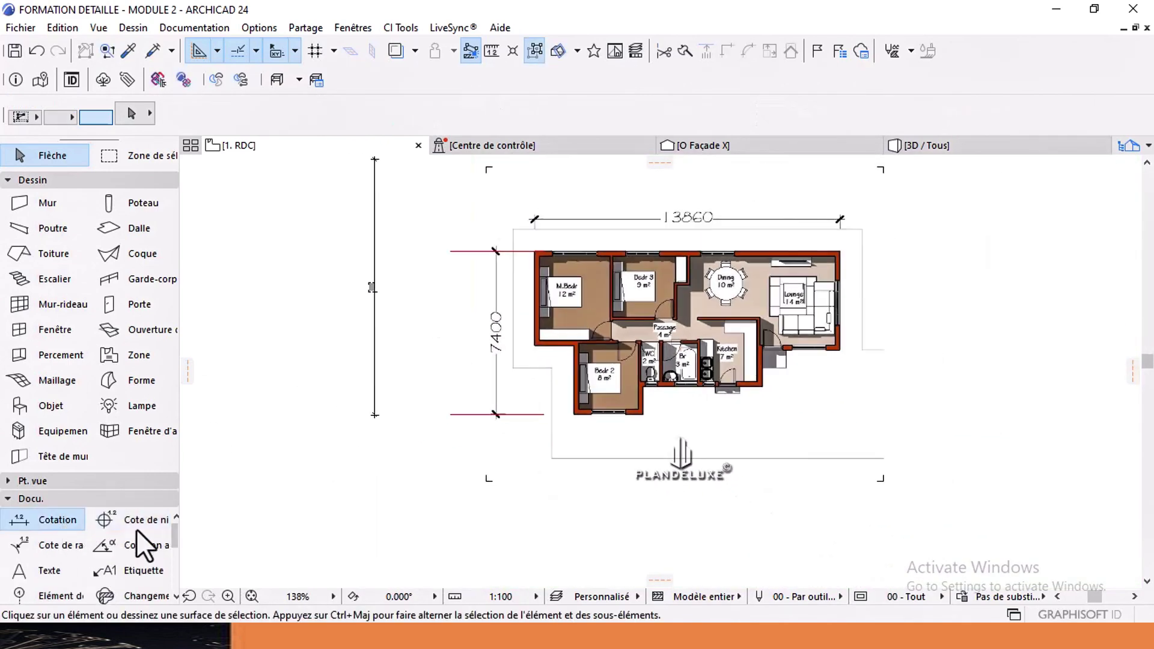
{"action": "left_click", "coordinate": [456, 415]}
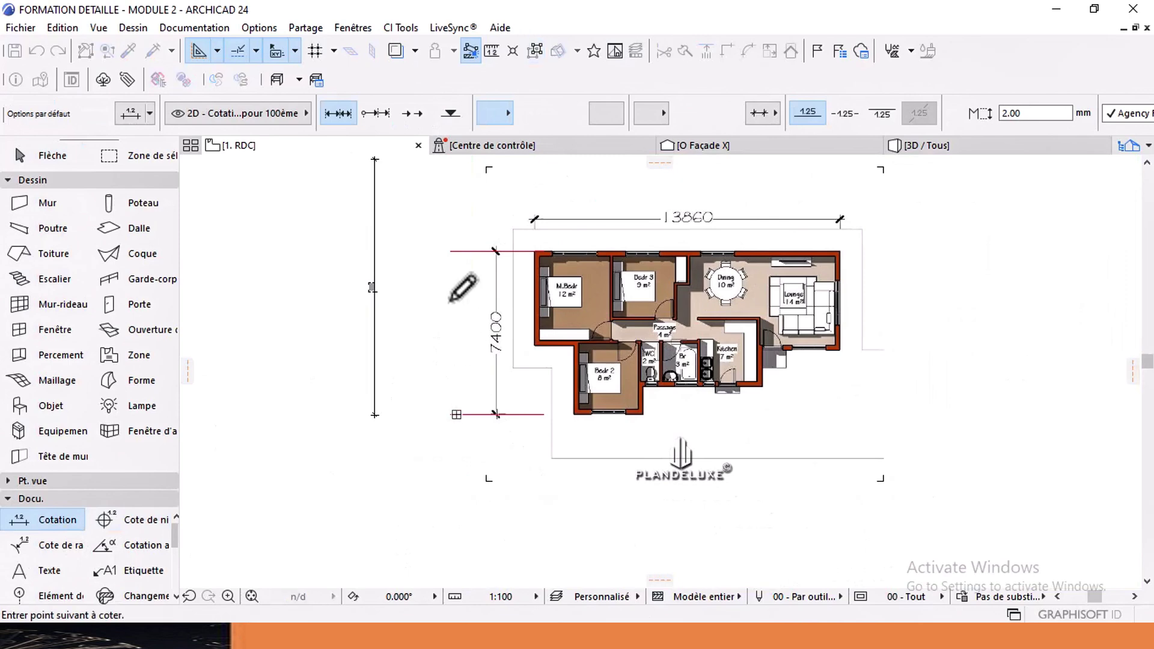
{"action": "left_click", "coordinate": [460, 251]}
{"action": "right_click", "coordinate": [461, 250]}
{"action": "left_click", "coordinate": [503, 365]}
{"action": "scroll", "coordinate": [486, 313], "scroll_direction": "up", "scroll_amount": 3}
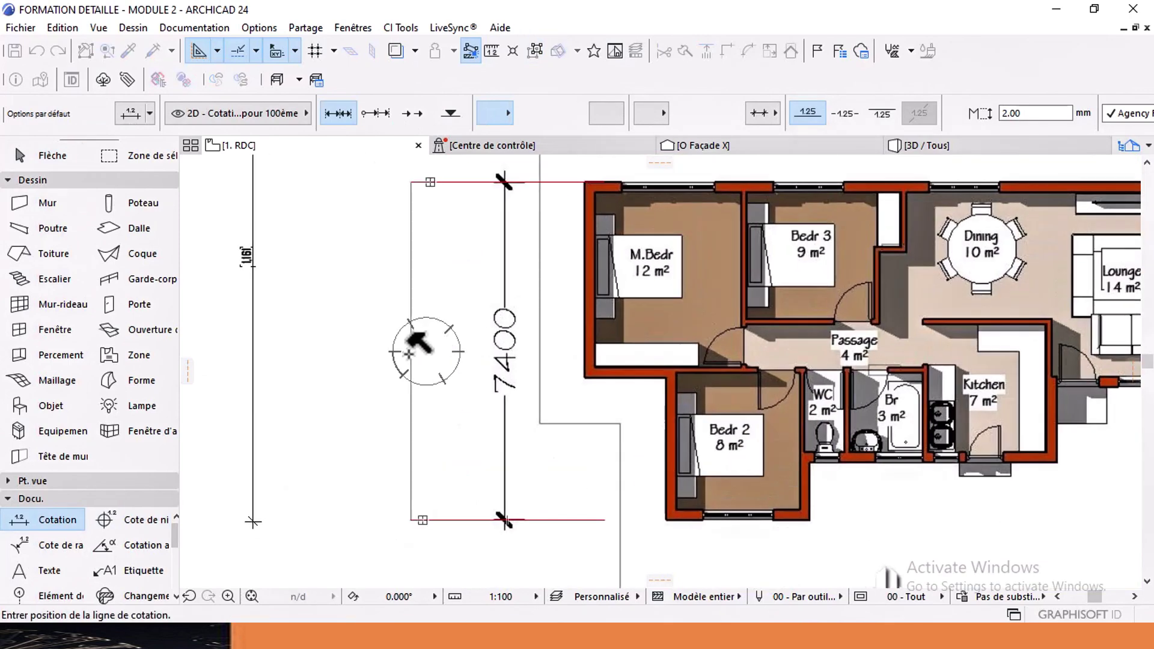
{"action": "scroll", "coordinate": [372, 371], "scroll_direction": "up", "scroll_amount": 2}
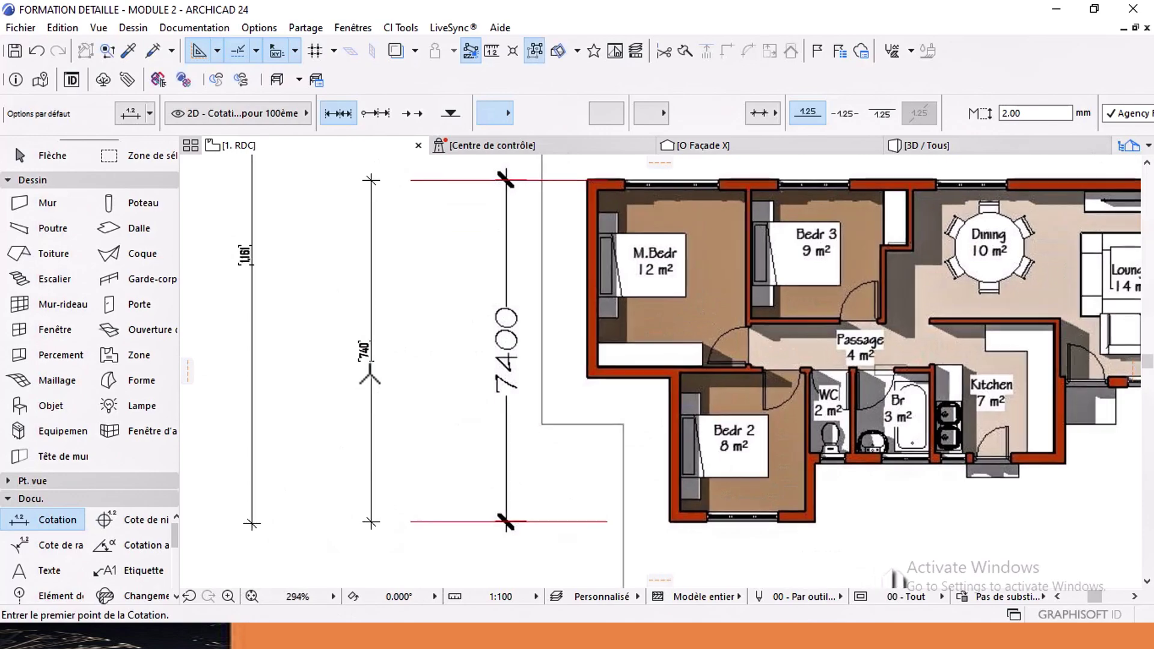
Step: Move the new vertical dimension horizontally closer to the plan's 7400 dimension and deselect it
{"action": "left_click", "coordinate": [371, 400], "text": "shift"}
{"action": "left_click", "coordinate": [372, 400]}
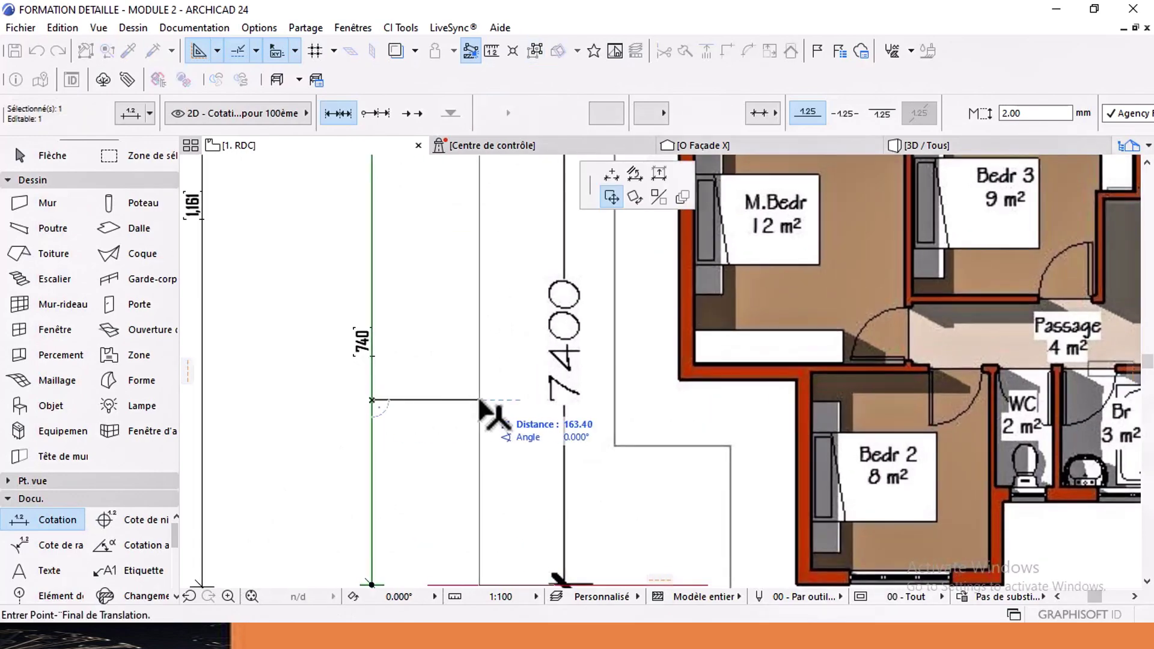
{"action": "left_click", "coordinate": [489, 412]}
{"action": "scroll", "coordinate": [490, 413], "scroll_direction": "down", "scroll_amount": 4}
{"action": "left_click", "coordinate": [52, 155]}
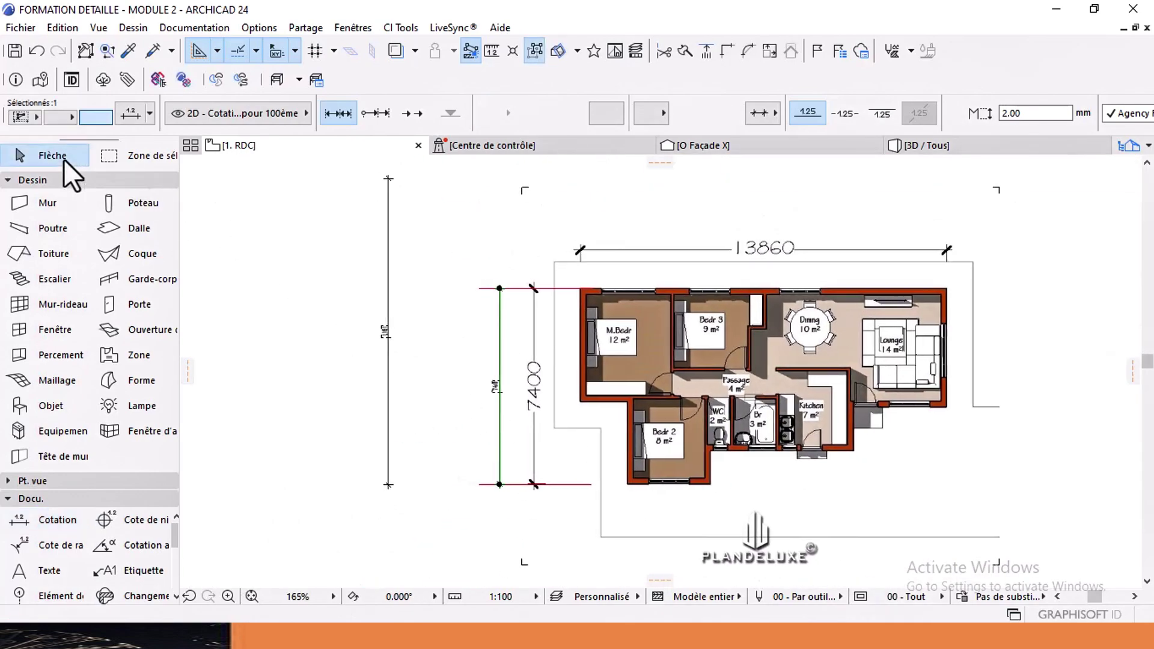
{"action": "left_click", "coordinate": [440, 364]}
{"action": "middle_click_drag", "start_coordinate": [513, 386], "coordinate": [498, 382]}
{"action": "scroll", "coordinate": [513, 444], "scroll_direction": "up", "scroll_amount": 2}
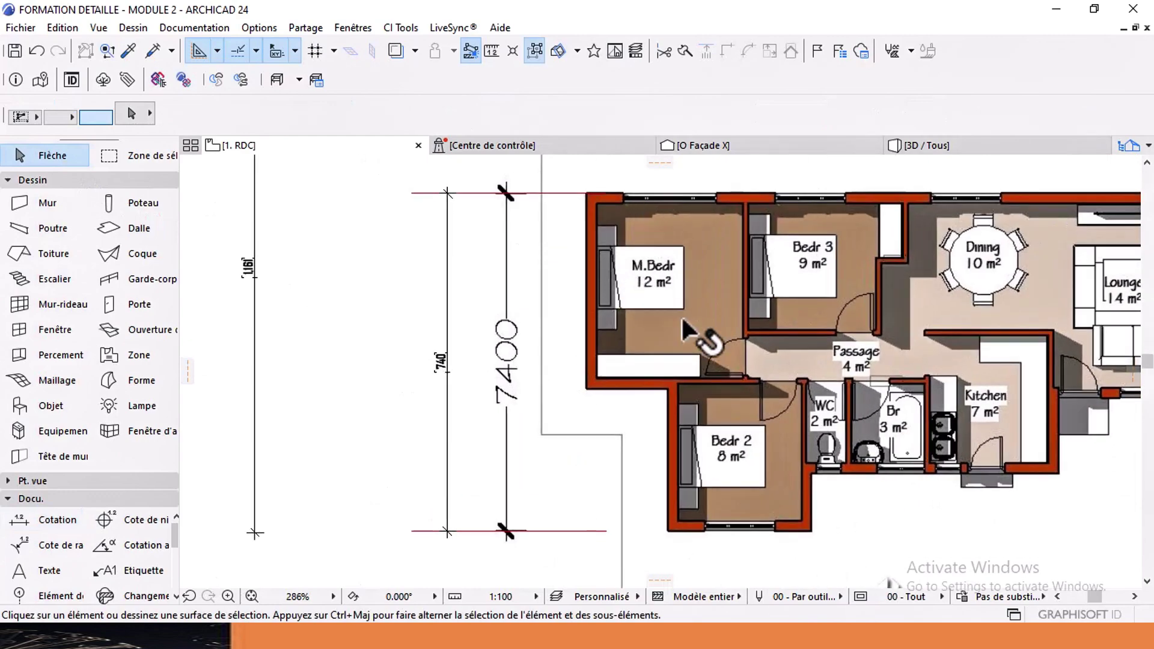
{"action": "scroll", "coordinate": [448, 462], "scroll_direction": "down", "scroll_amount": 2}
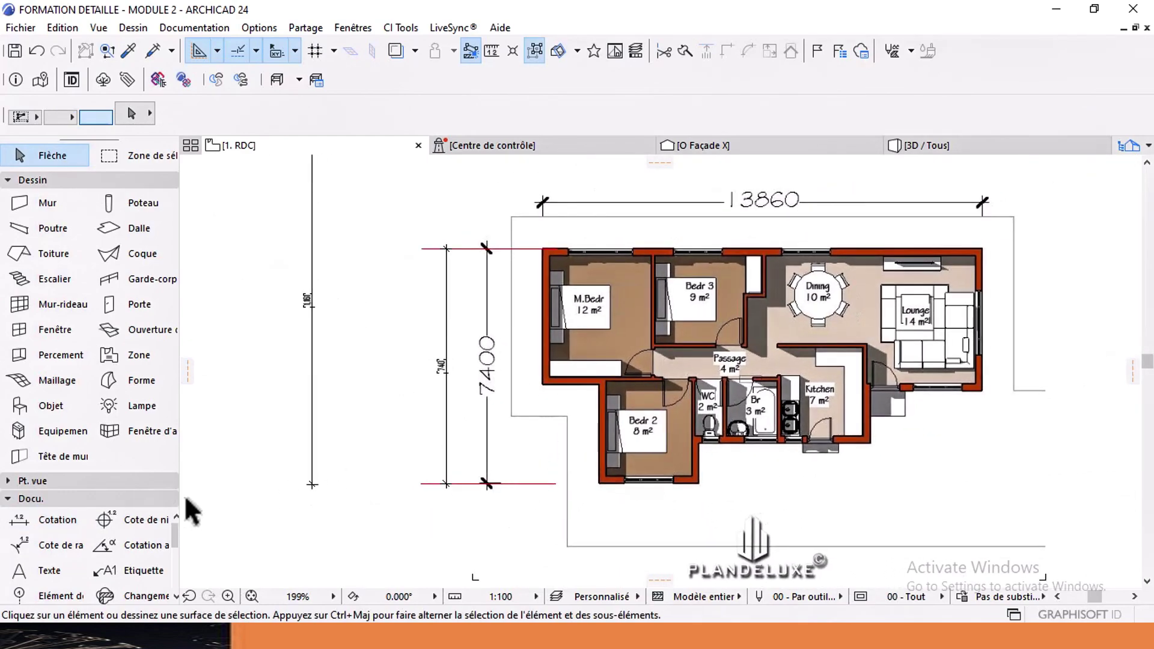
Step: Dimension the scaled plan's overall width between the outer faces of M.Bedr and Lounge, placing the dimension line below the 13860 label
{"action": "left_click", "coordinate": [54, 521]}
{"action": "scroll", "coordinate": [614, 328], "scroll_direction": "up", "scroll_amount": 2}
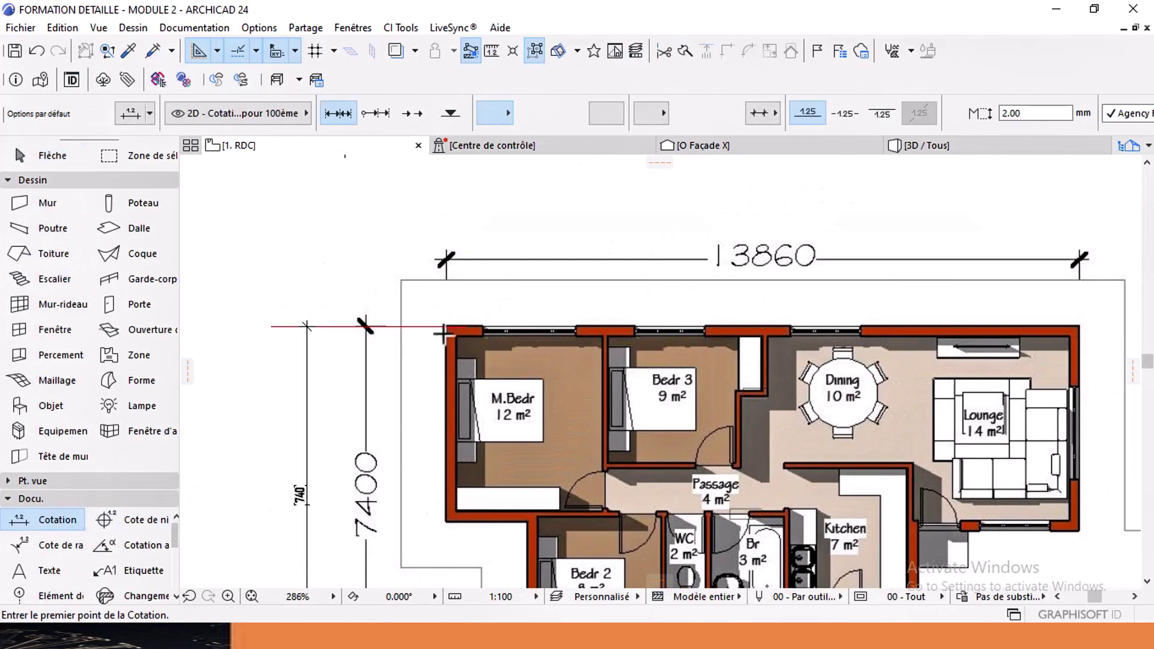
{"action": "left_click", "coordinate": [447, 344]}
{"action": "middle_click_drag", "start_coordinate": [735, 350], "coordinate": [489, 319]}
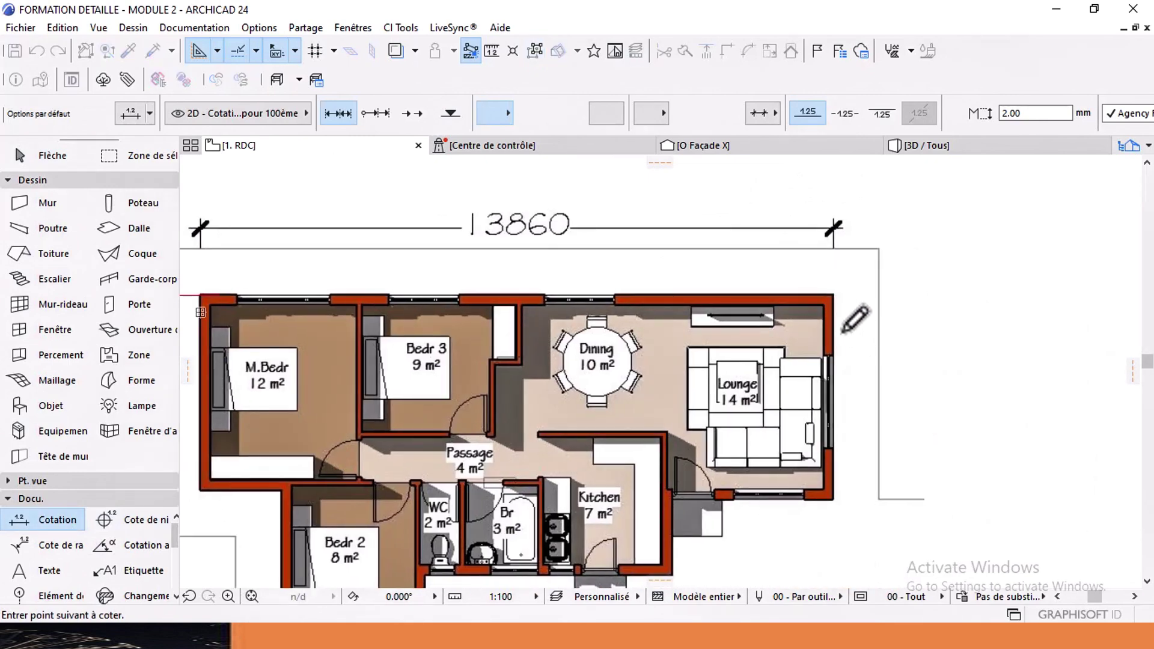
{"action": "right_click", "coordinate": [833, 326]}
{"action": "left_click", "coordinate": [862, 434]}
{"action": "middle_click_drag", "start_coordinate": [511, 241], "coordinate": [656, 300]}
{"action": "left_click", "coordinate": [615, 297]}
{"action": "scroll", "coordinate": [638, 288], "scroll_direction": "up", "scroll_amount": 2}
{"action": "scroll", "coordinate": [633, 290], "scroll_direction": "down", "scroll_amount": 1}
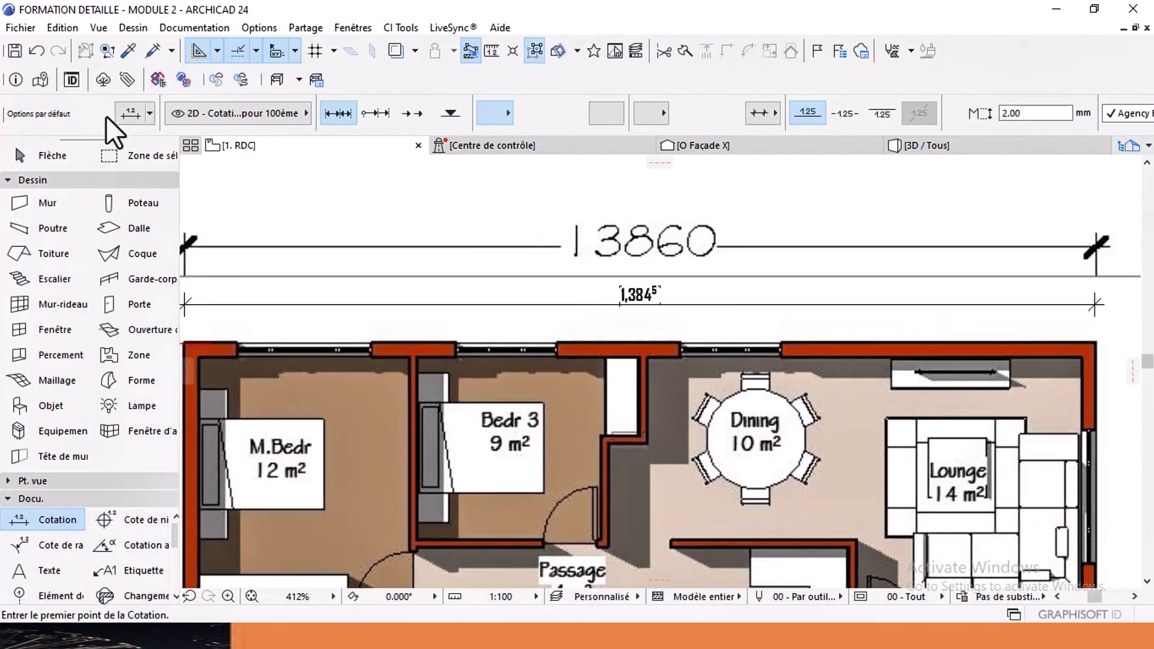
{"action": "left_click", "coordinate": [53, 155]}
Step: Draw chained exterior walls from M.Bedr's upper outer corner along the upper edge, around the Lounge and down to the Kitchen's lower outer corner
{"action": "scroll", "coordinate": [665, 320], "scroll_direction": "up", "scroll_amount": 3}
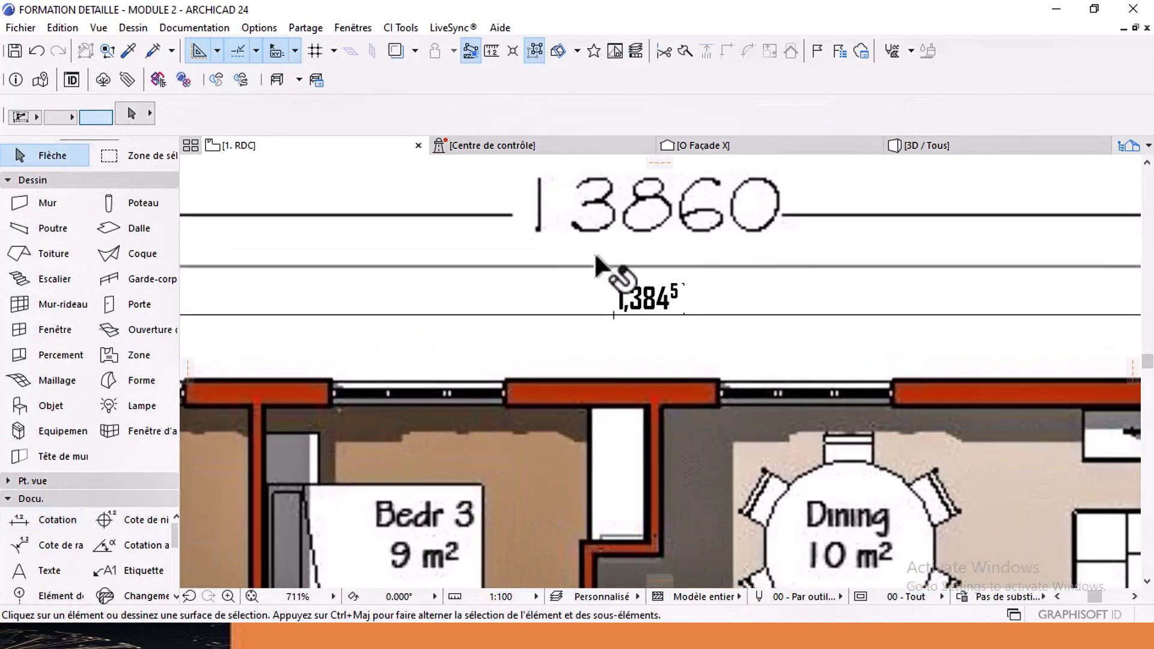
{"action": "scroll", "coordinate": [621, 261], "scroll_direction": "down", "scroll_amount": 6}
{"action": "mouse_move", "coordinate": [636, 332]}
{"action": "middle_mouse_down"}
{"action": "mouse_move", "coordinate": [629, 279]}
{"action": "mouse_move", "coordinate": [663, 279]}
{"action": "middle_mouse_up"}
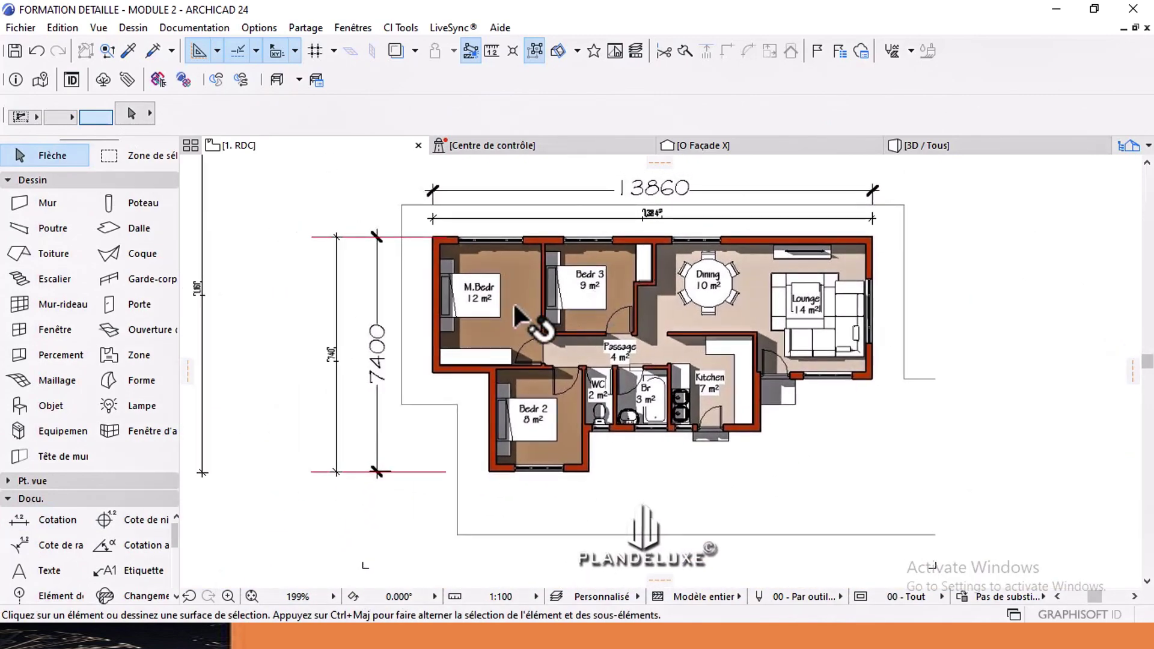
{"action": "left_click", "coordinate": [40, 204]}
{"action": "scroll", "coordinate": [378, 226], "scroll_direction": "up", "scroll_amount": 2}
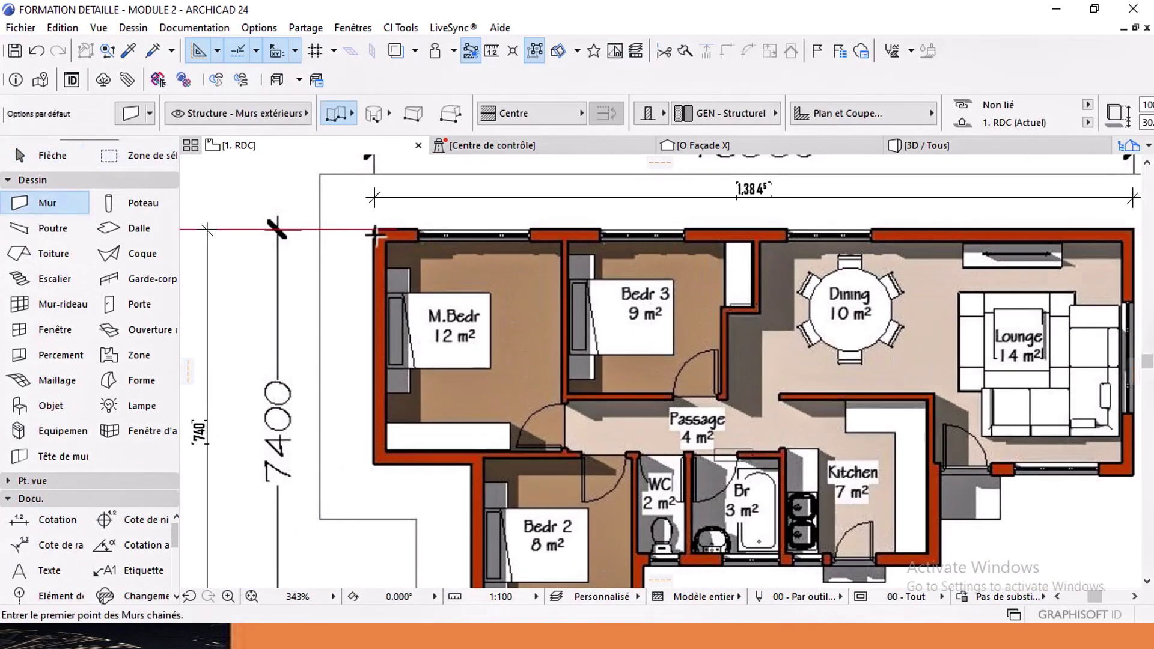
{"action": "left_click", "coordinate": [378, 227]}
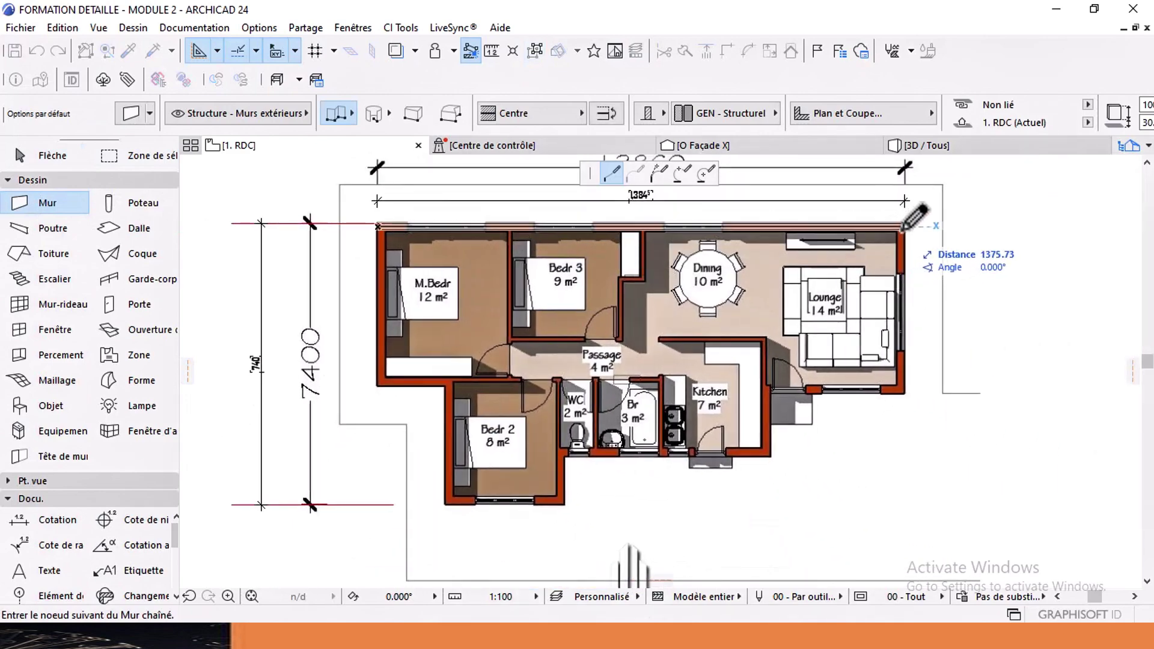
{"action": "left_click", "coordinate": [900, 388]}
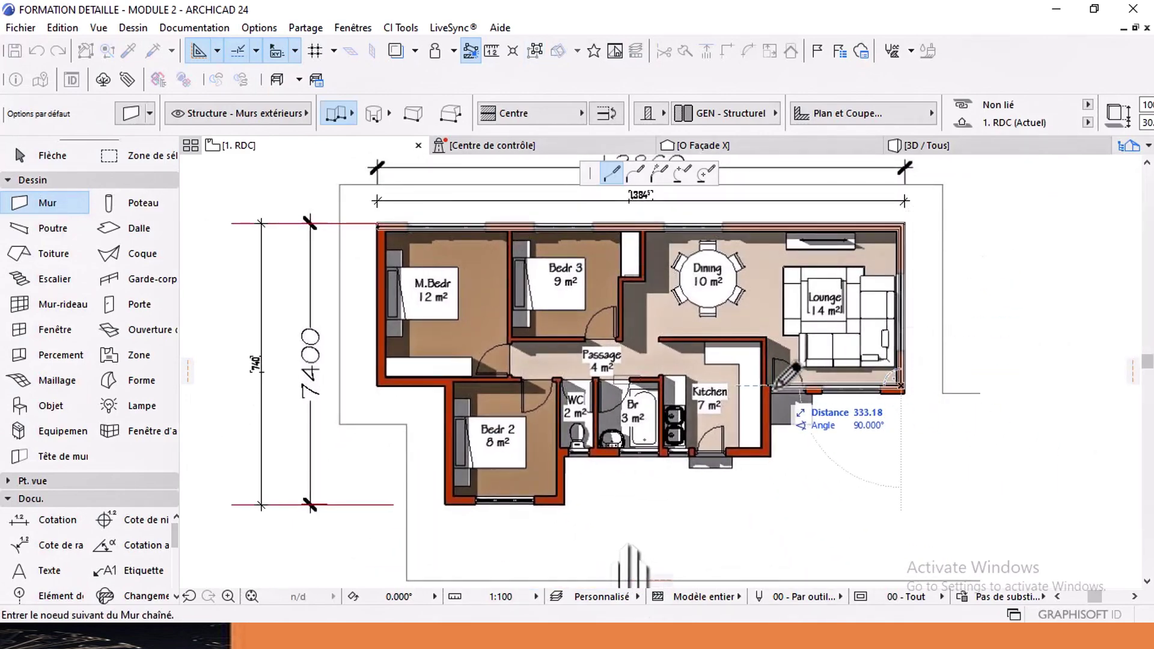
{"action": "double_click", "coordinate": [766, 455]}
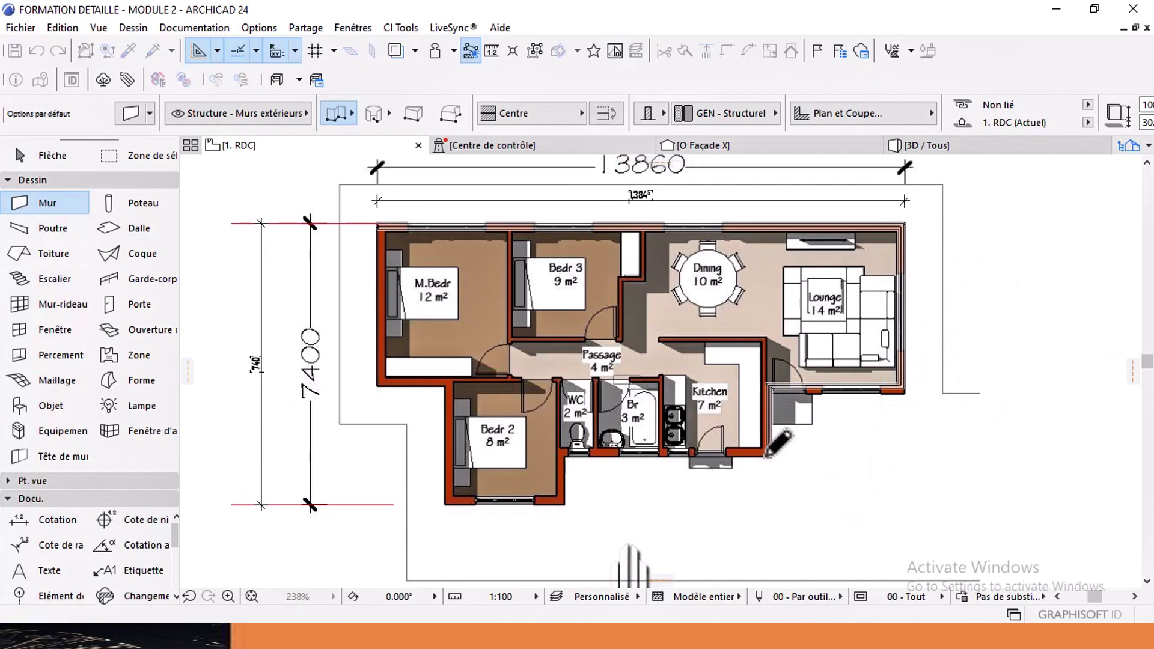
{"action": "middle_click_drag", "start_coordinate": [808, 331], "coordinate": [795, 364]}
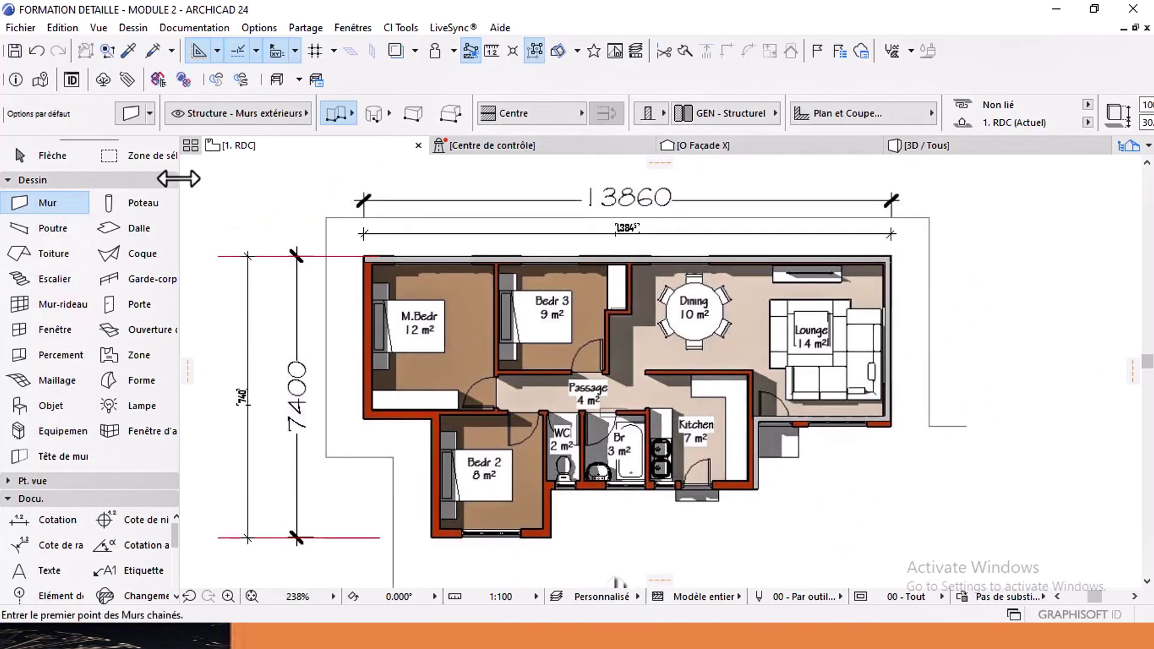
Step: Place the FORMATION DETAILLE - MODULE 2 PDF from folder 00 on the RDC plan beside the first floor plan
{"action": "left_click", "coordinate": [50, 157]}
{"action": "scroll", "coordinate": [587, 255], "scroll_direction": "down", "scroll_amount": 3}
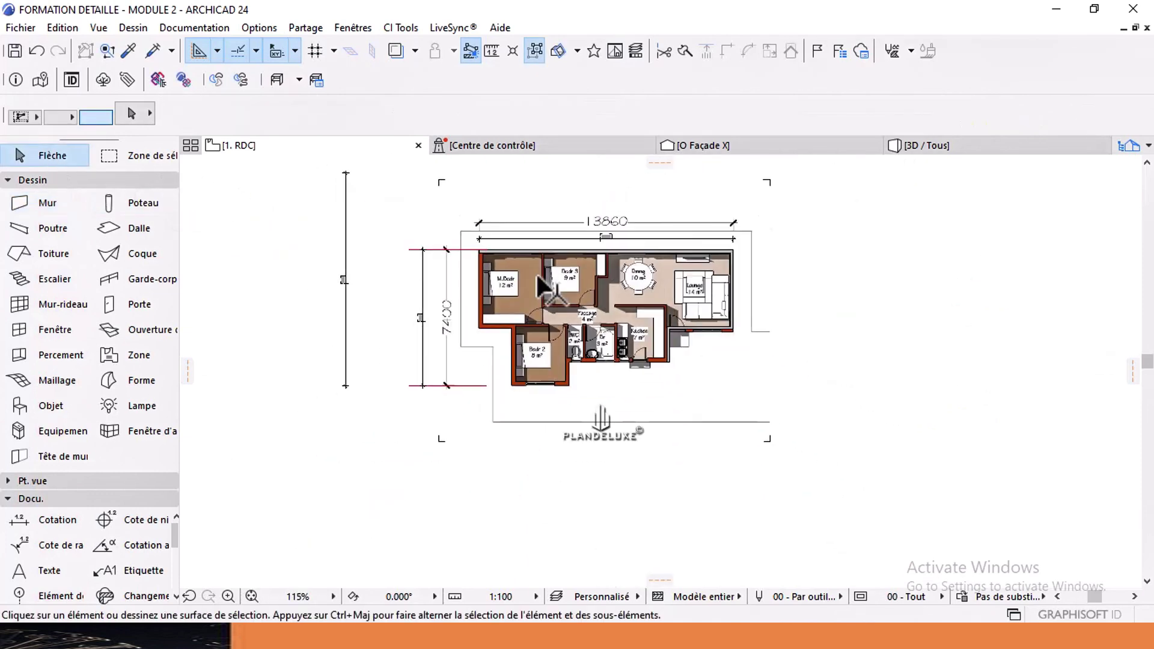
{"action": "scroll", "coordinate": [575, 388], "scroll_direction": "down", "scroll_amount": 2}
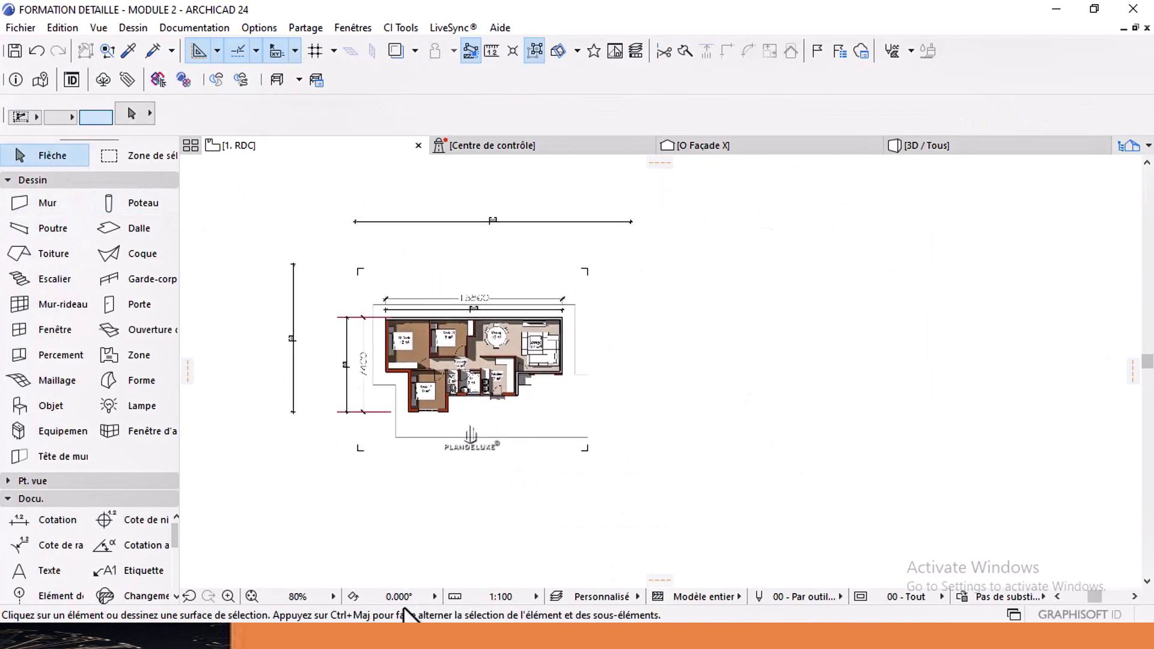
{"action": "mouse_move", "coordinate": [335, 620]}
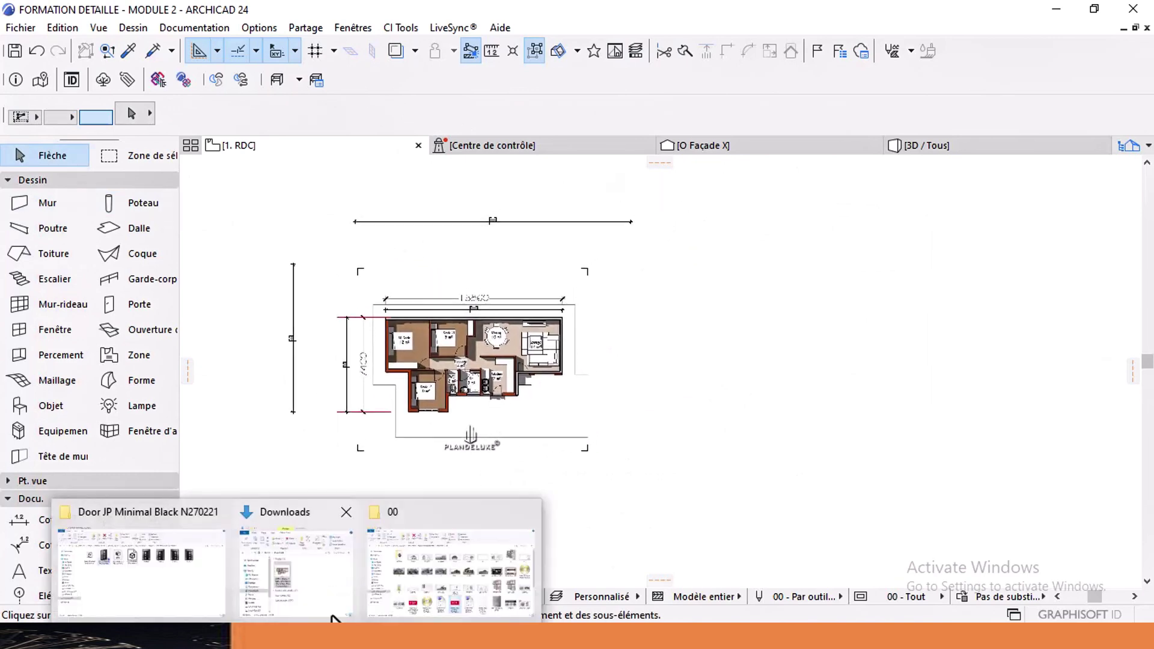
{"action": "left_click", "coordinate": [421, 576]}
{"action": "left_click_drag", "start_coordinate": [625, 550], "coordinate": [780, 355]}
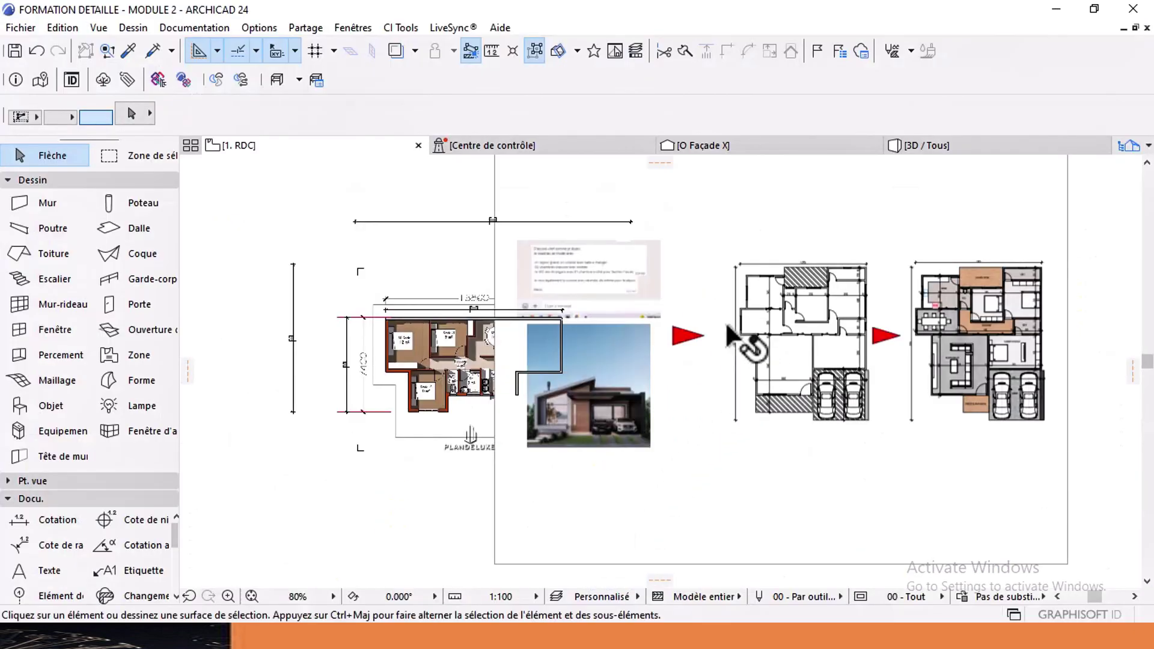
Step: Move the placed PDF drawing horizontally until it clears the first floor plan, and deselect it
{"action": "scroll", "coordinate": [767, 394], "scroll_direction": "down", "scroll_amount": 3}
{"action": "middle_click_drag", "start_coordinate": [767, 394], "coordinate": [677, 372]}
{"action": "left_click", "coordinate": [651, 370]}
{"action": "left_click", "coordinate": [676, 374]}
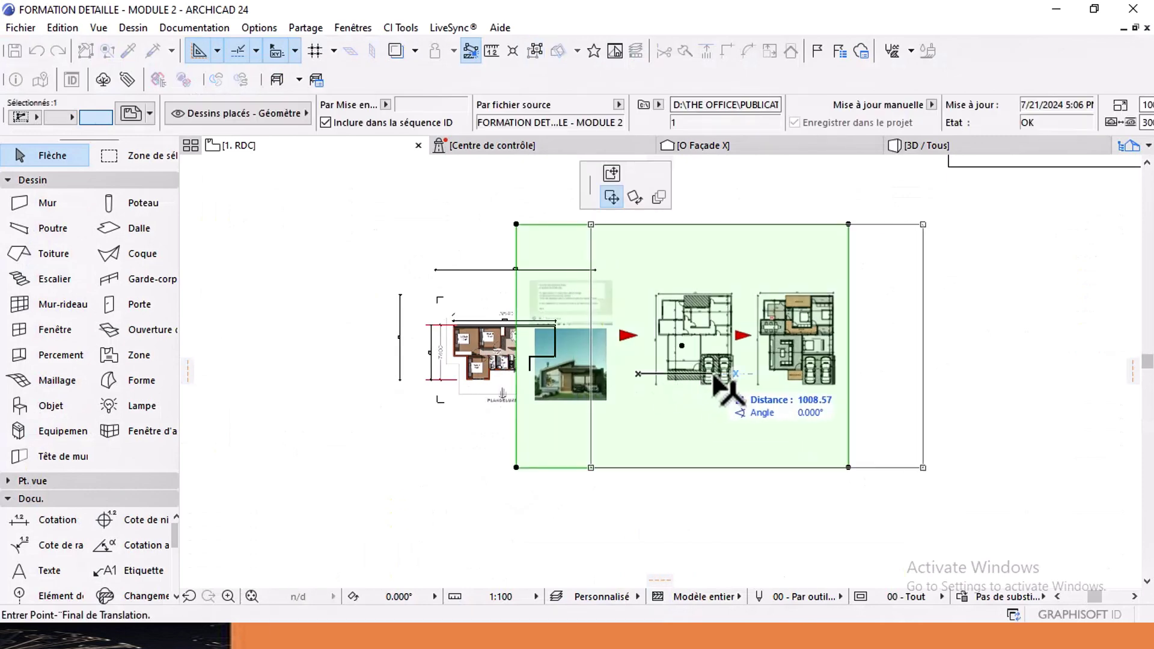
{"action": "left_click", "coordinate": [740, 378]}
{"action": "left_click", "coordinate": [516, 440]}
{"action": "middle_click_drag", "start_coordinate": [689, 410], "coordinate": [640, 410]}
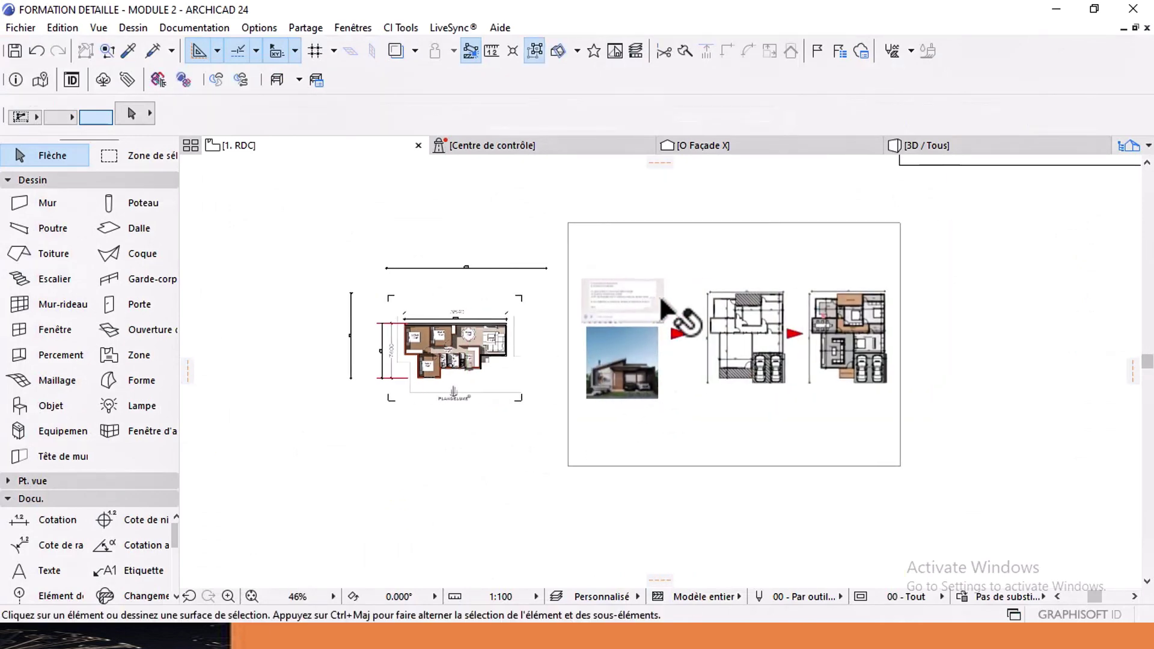
{"action": "mouse_move", "coordinate": [716, 342]}
{"action": "middle_mouse_down"}
{"action": "mouse_move", "coordinate": [654, 355]}
{"action": "mouse_move", "coordinate": [677, 330]}
{"action": "middle_mouse_up"}
{"action": "scroll", "coordinate": [660, 337], "scroll_direction": "up", "scroll_amount": 1}
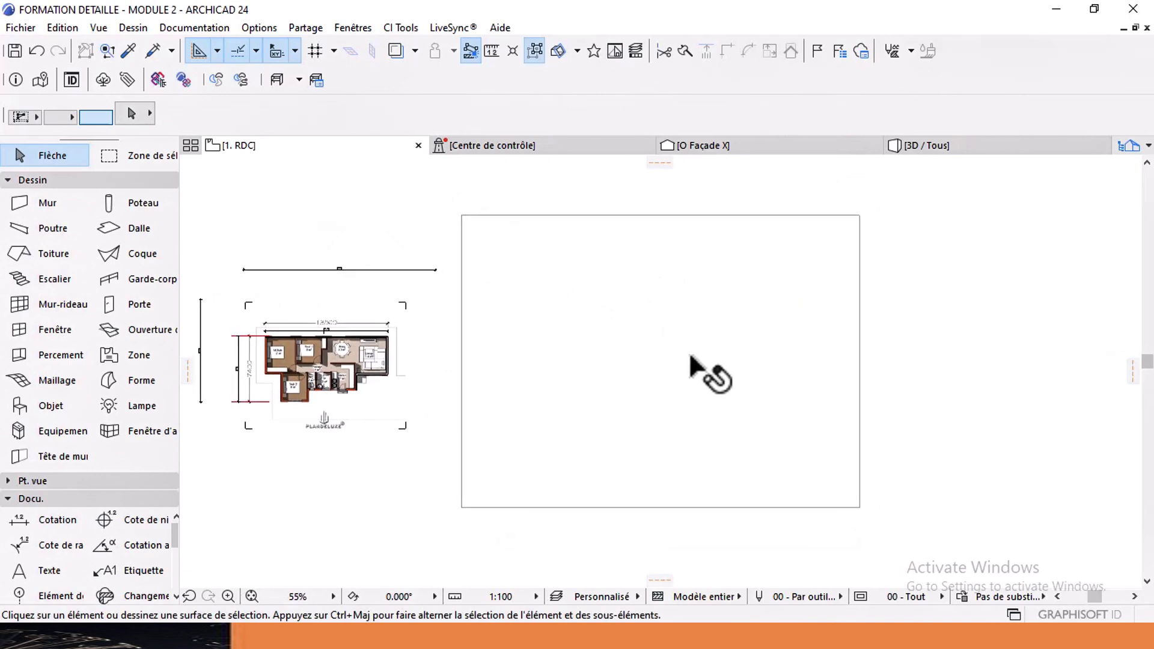
{"action": "middle_click_drag", "start_coordinate": [721, 369], "coordinate": [676, 363]}
{"action": "middle_click_drag", "start_coordinate": [581, 342], "coordinate": [639, 330]}
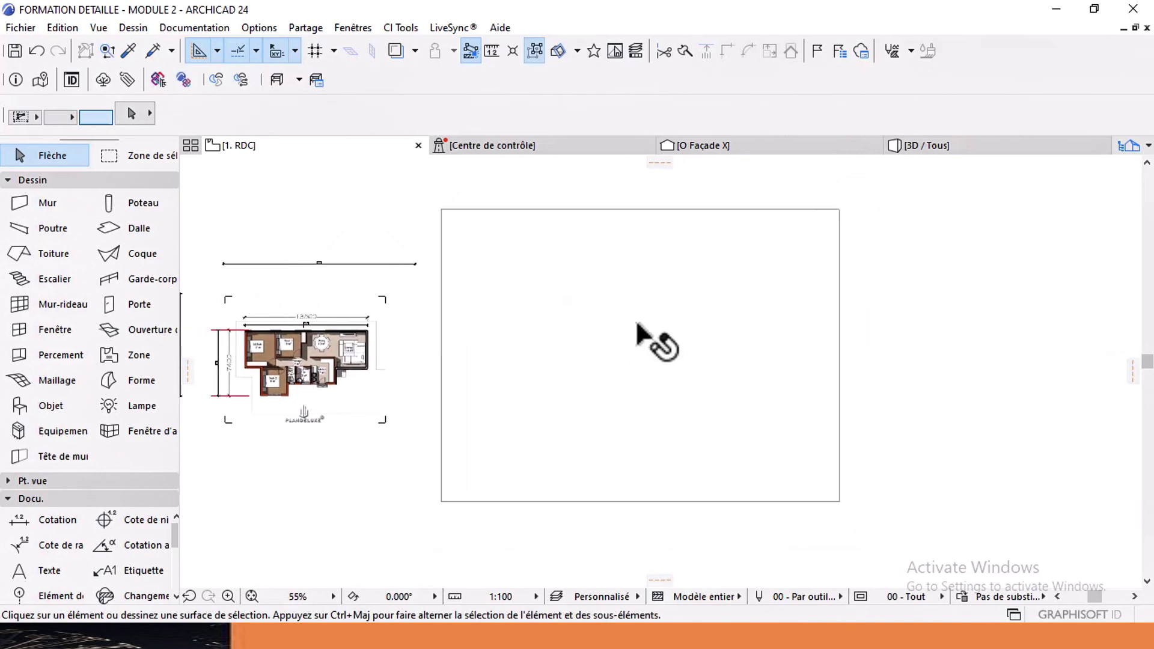
{"action": "scroll", "coordinate": [667, 325], "scroll_direction": "up", "scroll_amount": 3}
{"action": "scroll", "coordinate": [718, 318], "scroll_direction": "down", "scroll_amount": 4}
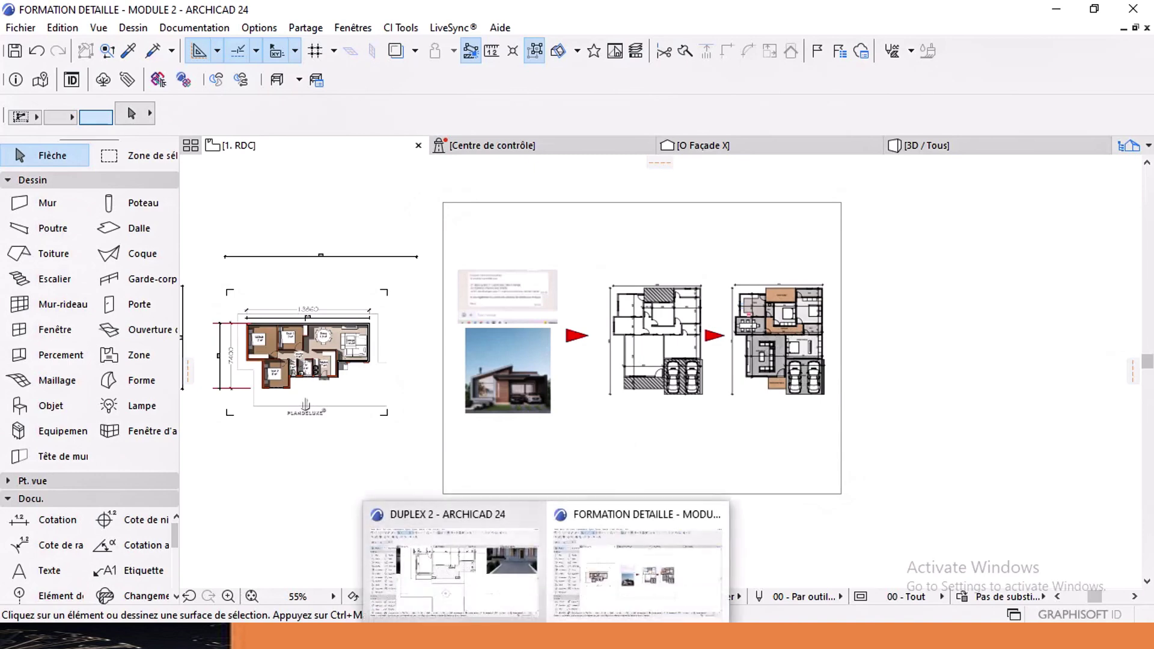
Step: Place the FORMATION DETAILLE - MODULE 2 PDF from folder 00 again and delete the earlier overlapping copy
{"action": "mouse_move", "coordinate": [298, 636]}
{"action": "left_click", "coordinate": [407, 589]}
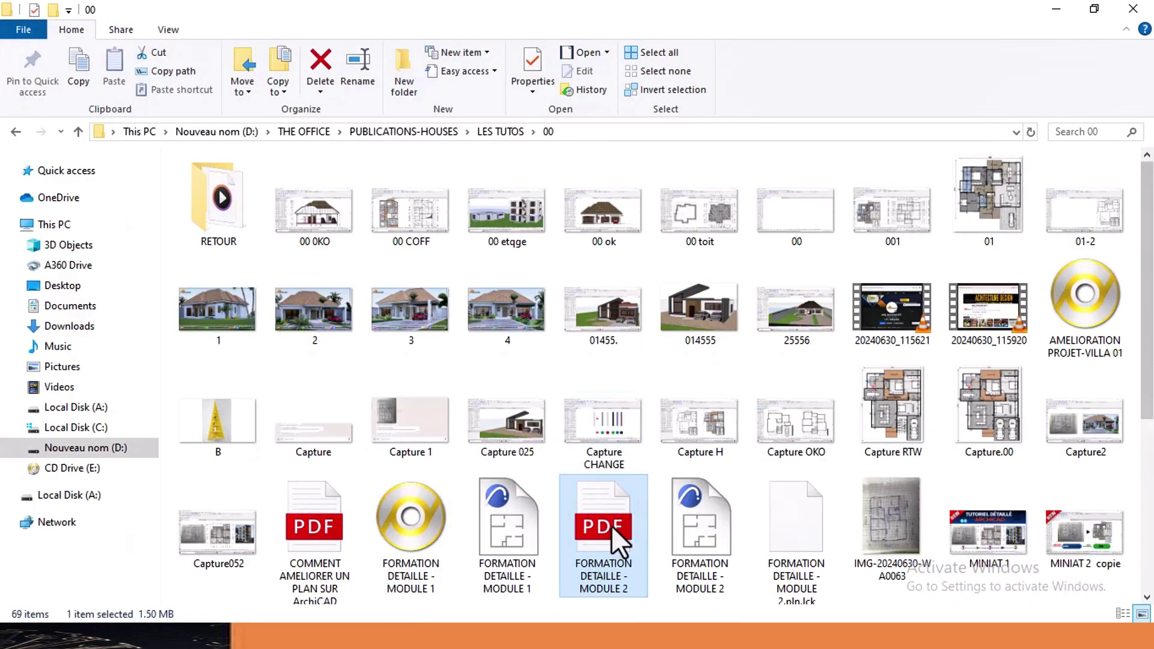
{"action": "left_click_drag", "start_coordinate": [626, 541], "coordinate": [737, 364]}
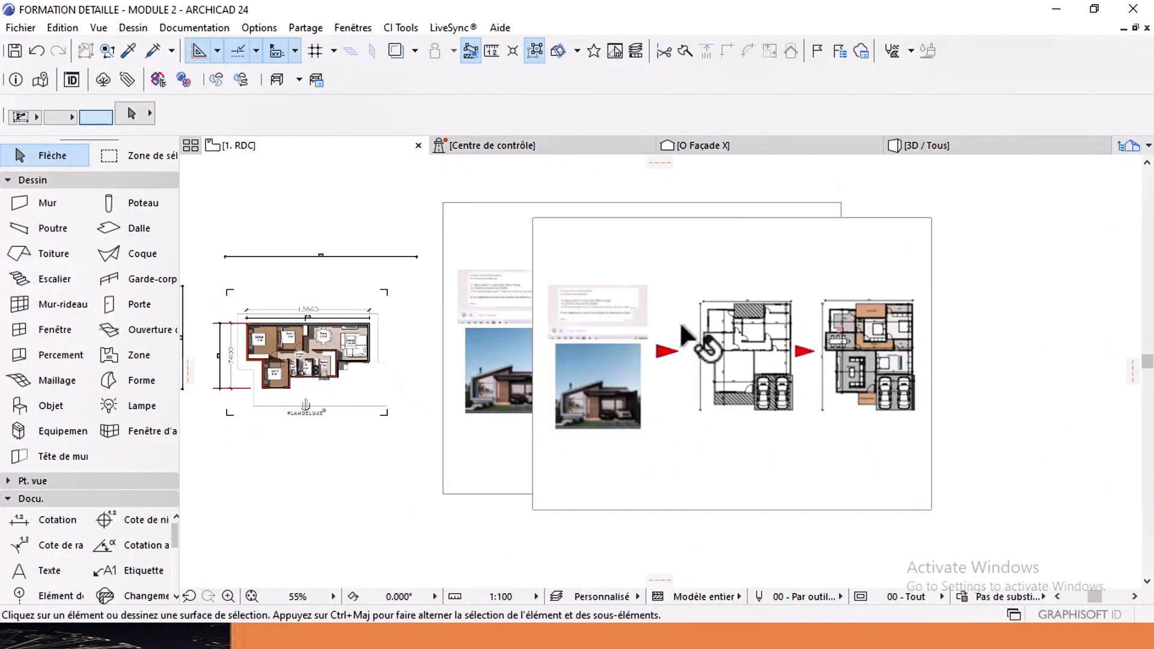
{"action": "scroll", "coordinate": [686, 334], "scroll_direction": "down", "scroll_amount": 3}
{"action": "middle_click_drag", "start_coordinate": [680, 355], "coordinate": [632, 343]}
{"action": "left_click", "coordinate": [524, 255]}
{"action": "key", "text": "Delete"}
Step: Draw a reference line chain from SDB 2's outer wall corner up above the coloured plan, 1375 horizontally across, and down past the plan
{"action": "scroll", "coordinate": [802, 319], "scroll_direction": "up", "scroll_amount": 3}
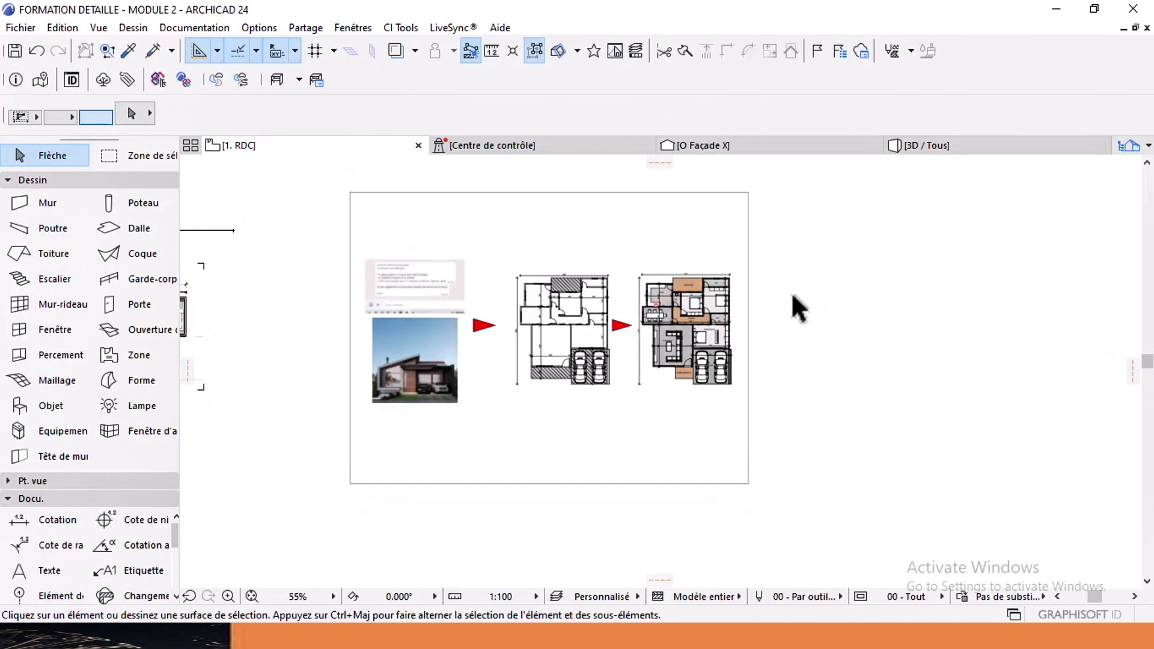
{"action": "scroll", "coordinate": [793, 304], "scroll_direction": "up", "scroll_amount": 4}
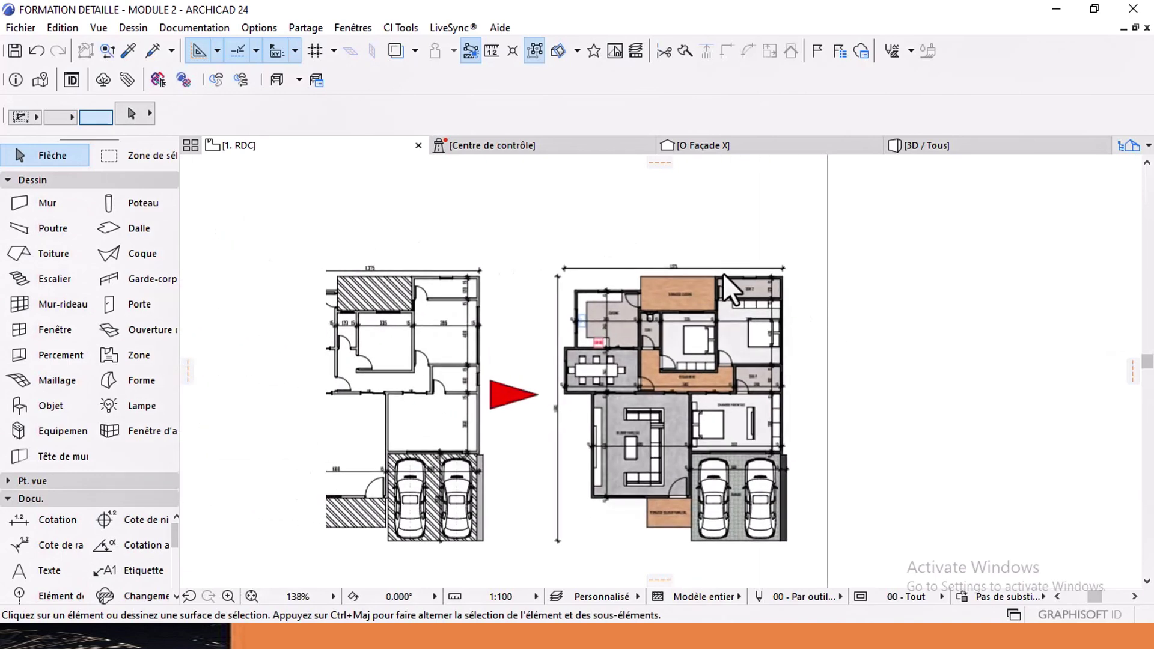
{"action": "scroll", "coordinate": [722, 275], "scroll_direction": "up", "scroll_amount": 3}
{"action": "scroll", "coordinate": [631, 267], "scroll_direction": "up", "scroll_amount": 2}
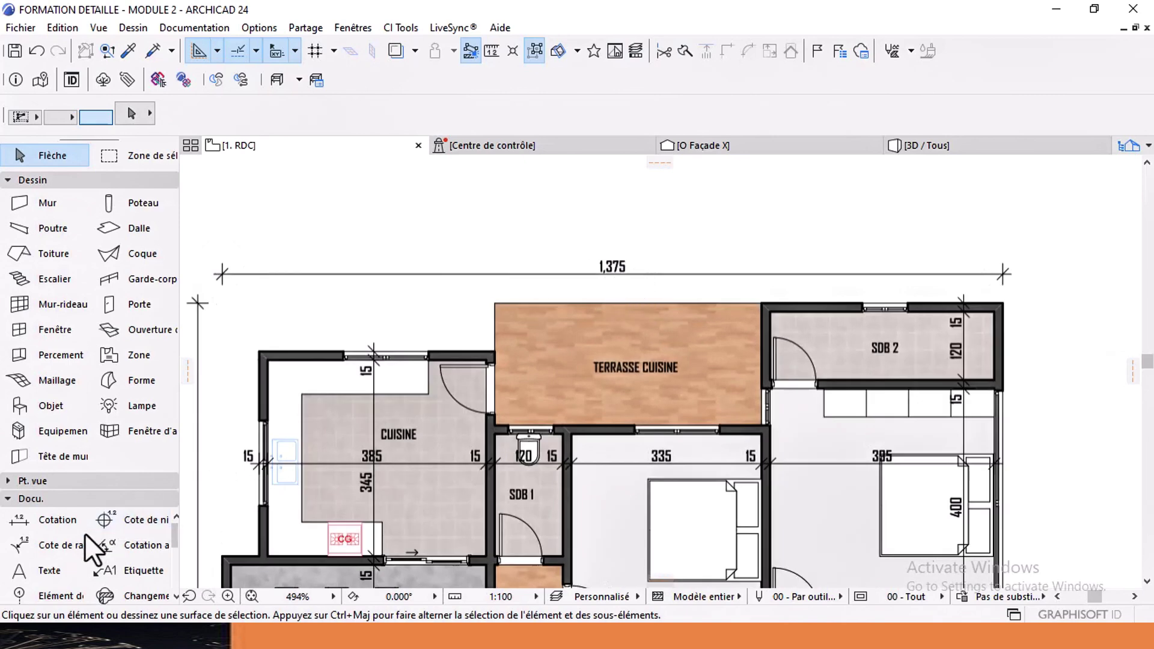
{"action": "scroll", "coordinate": [85, 532], "scroll_direction": "down", "scroll_amount": 2}
{"action": "left_click", "coordinate": [129, 545]}
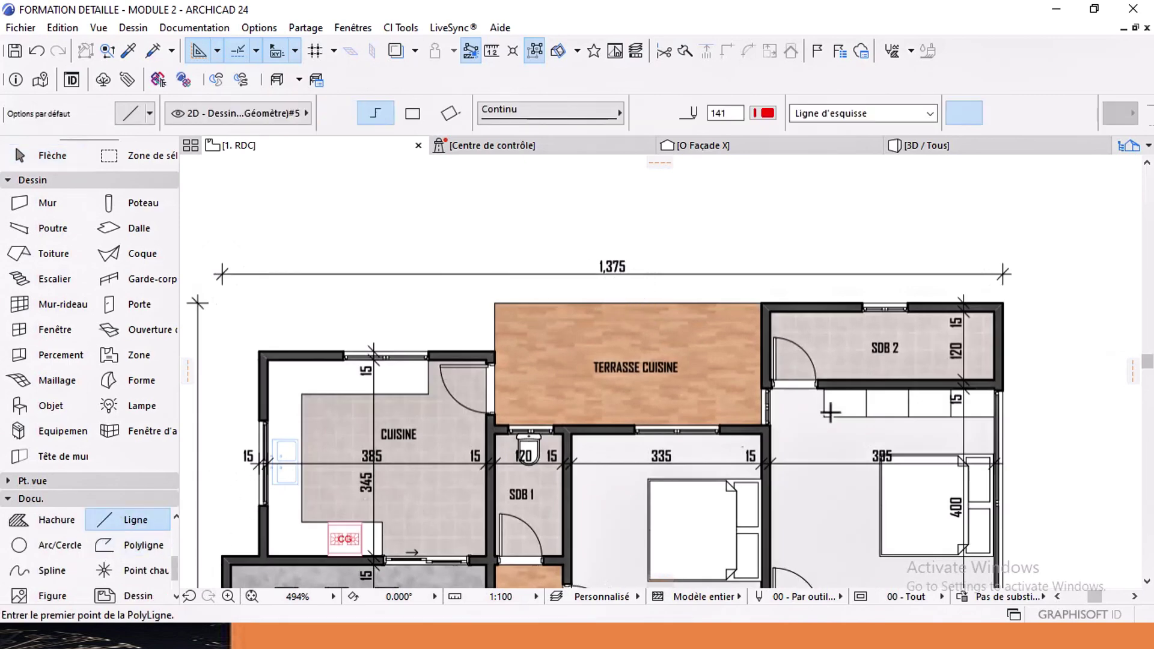
{"action": "scroll", "coordinate": [1016, 365], "scroll_direction": "up", "scroll_amount": 2}
{"action": "left_click", "coordinate": [986, 368]}
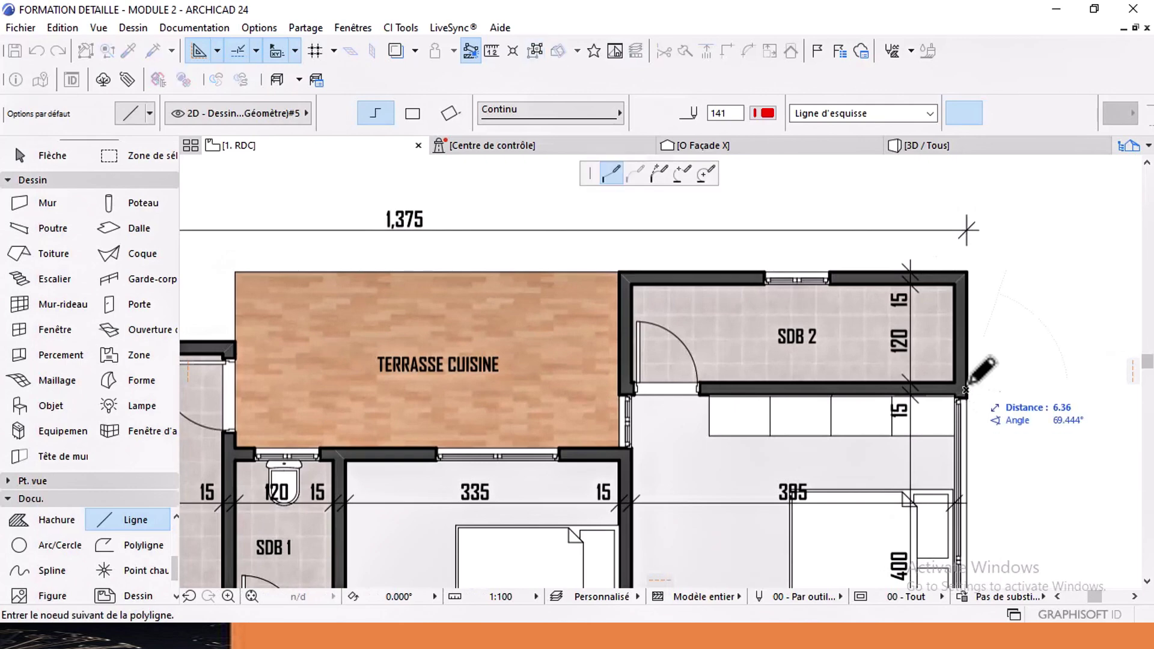
{"action": "scroll", "coordinate": [953, 343], "scroll_direction": "down", "scroll_amount": 3}
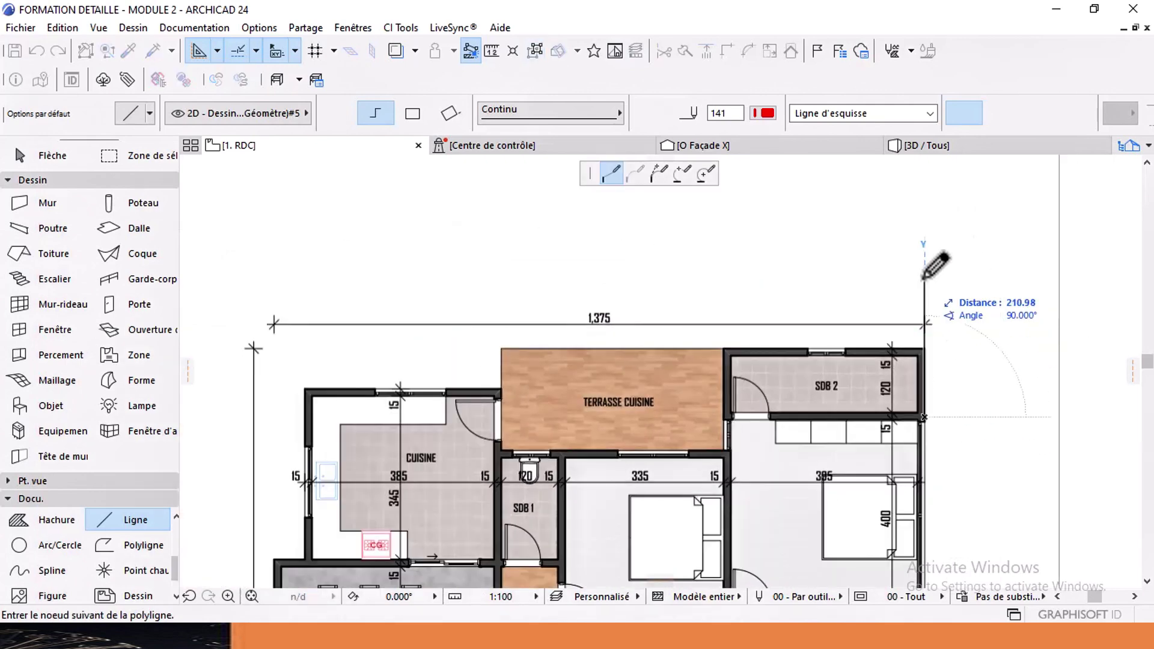
{"action": "left_click", "coordinate": [924, 278]}
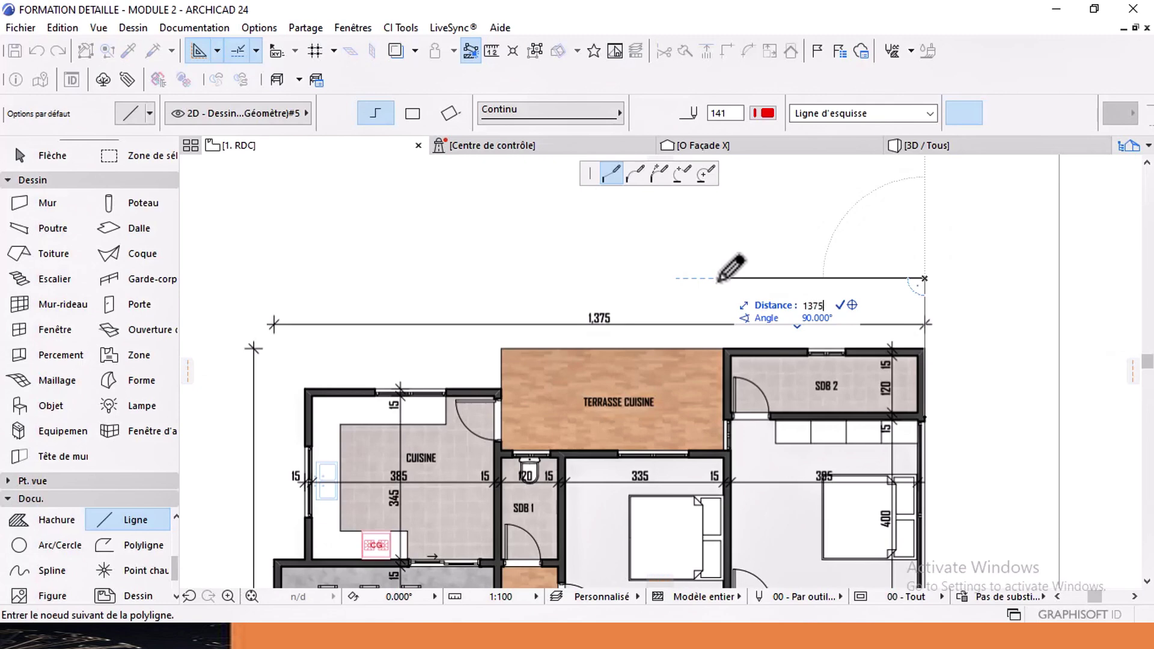
{"action": "scroll", "coordinate": [291, 276], "scroll_direction": "down", "scroll_amount": 5}
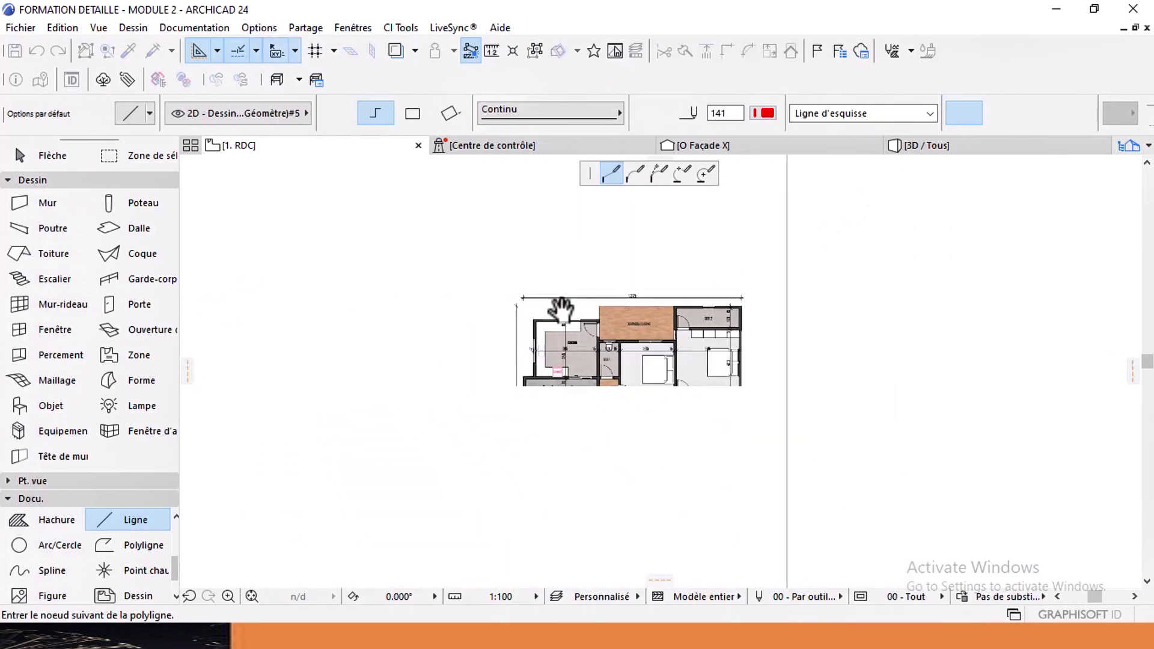
{"action": "middle_click_drag", "start_coordinate": [460, 381], "coordinate": [477, 301]}
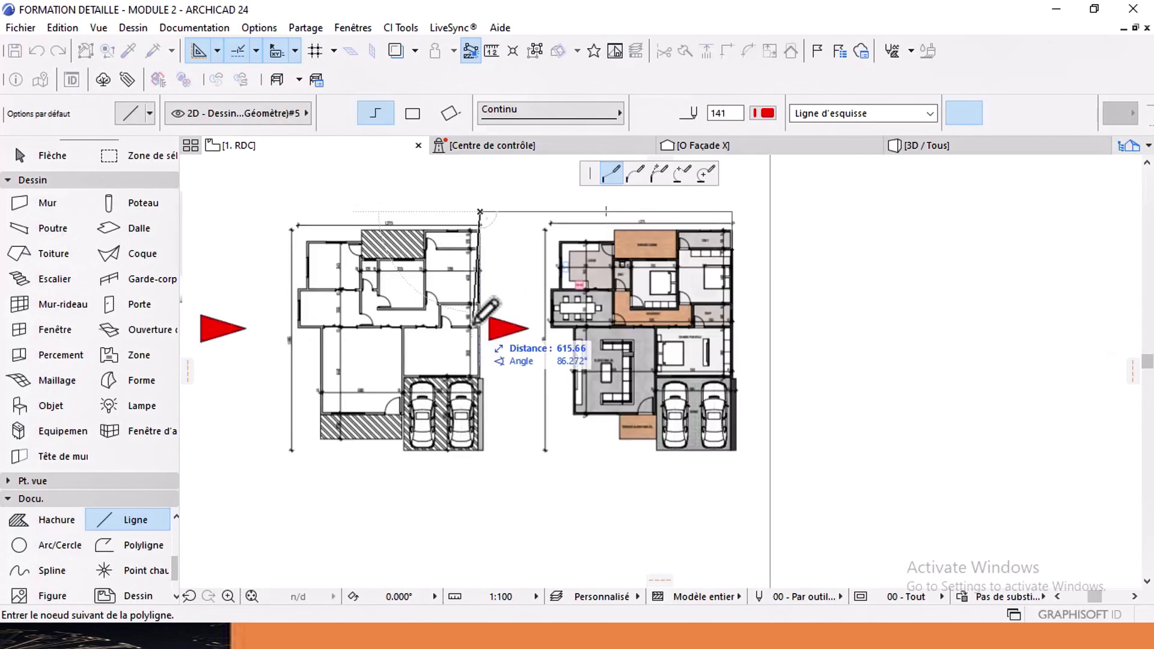
{"action": "double_click", "coordinate": [480, 508]}
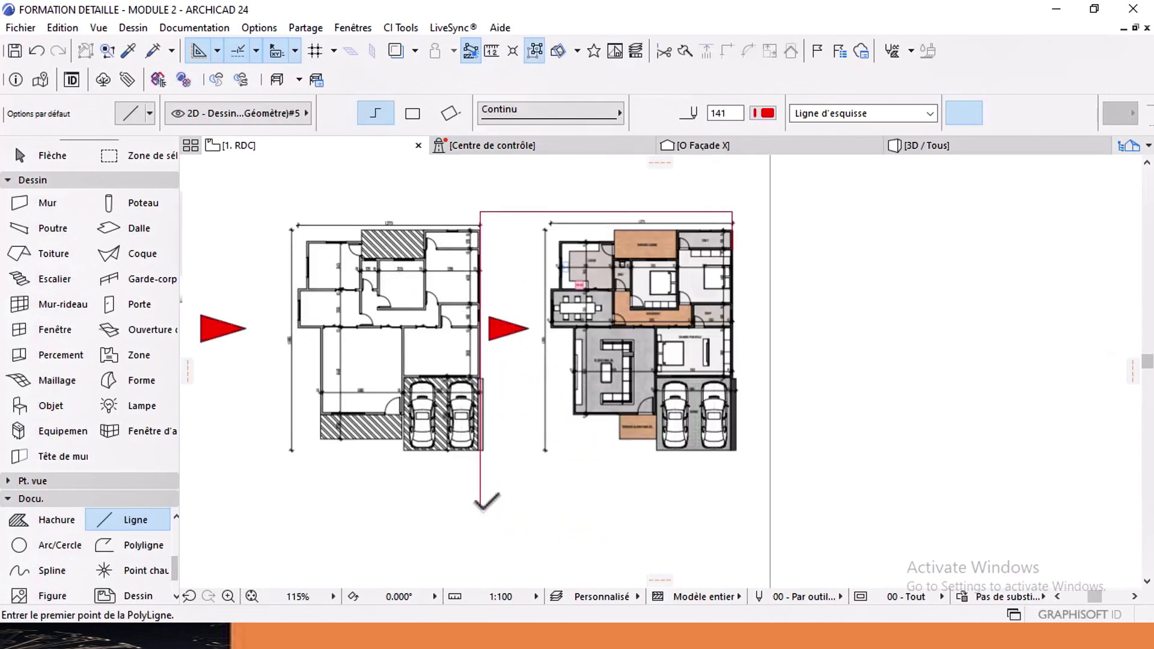
Step: Start a graphically defined resize of the placed PDF drawing, with its centre on the reference line along SDB 2's outer wall
{"action": "left_click", "coordinate": [48, 158]}
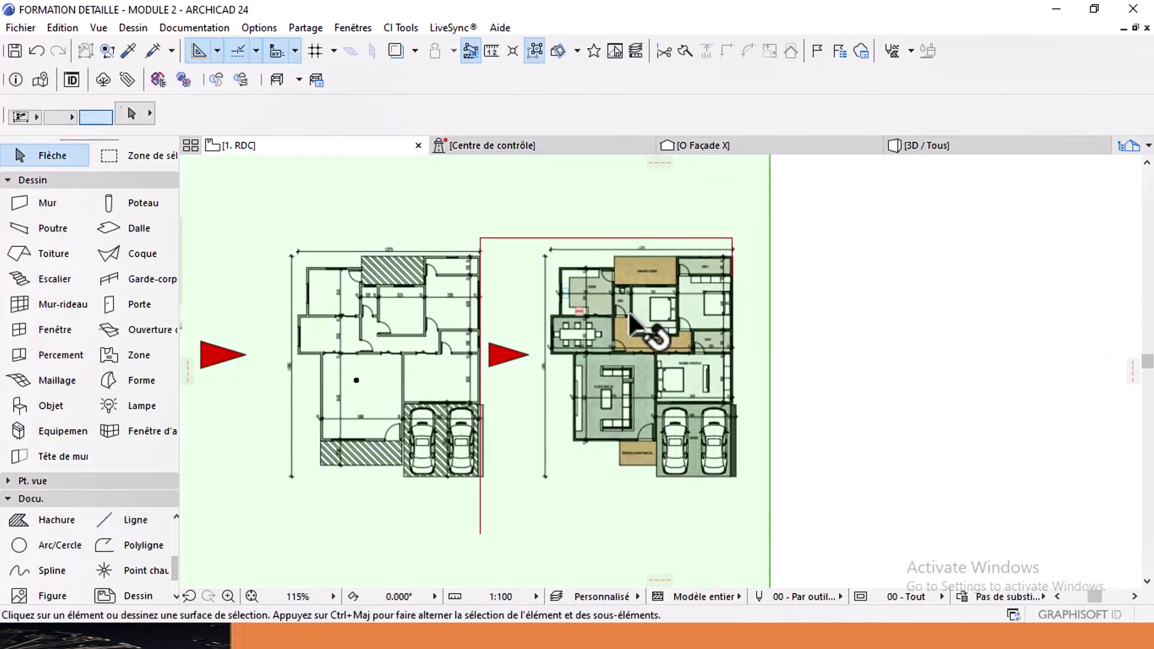
{"action": "left_click", "coordinate": [649, 322]}
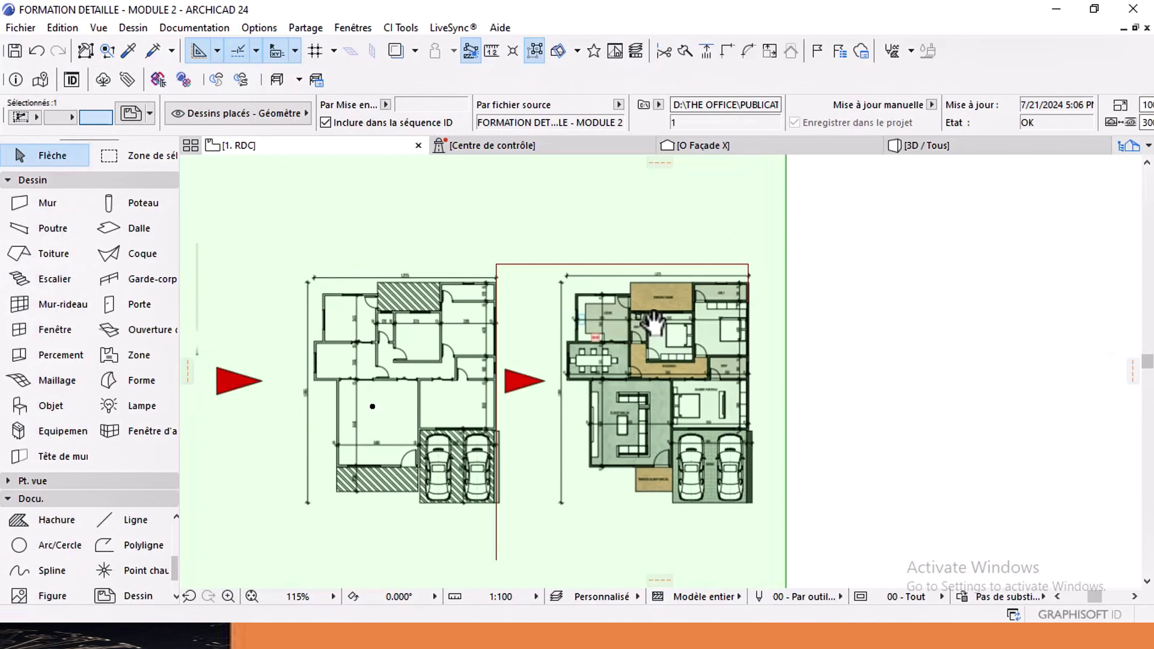
{"action": "left_click", "coordinate": [770, 51]}
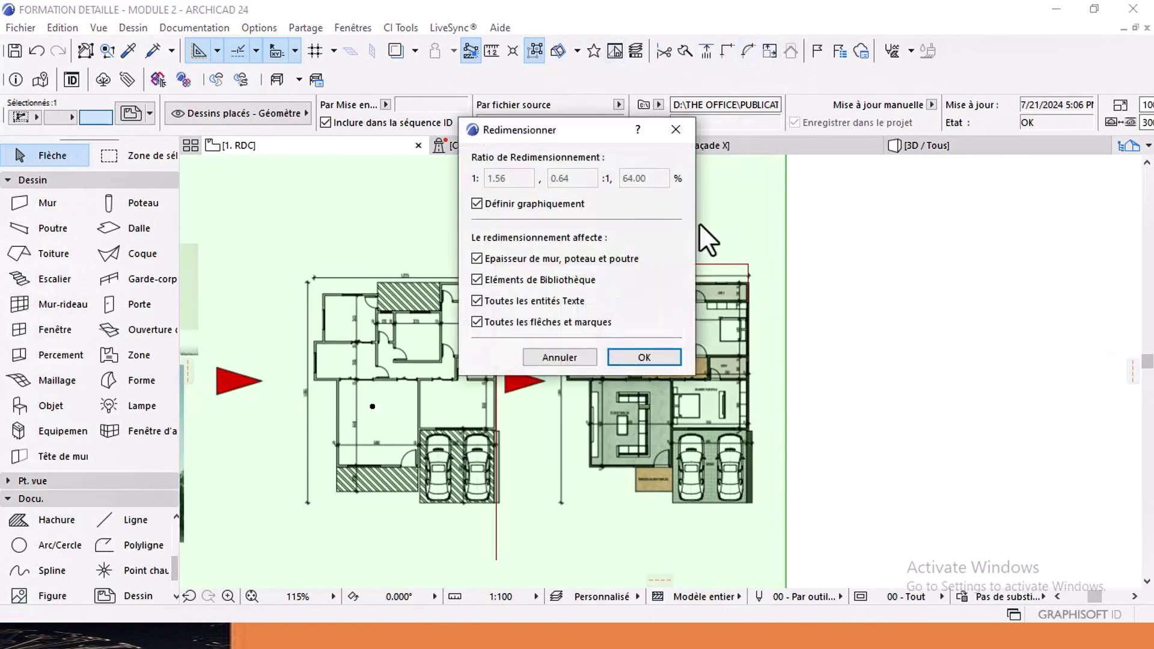
{"action": "left_click", "coordinate": [660, 359]}
{"action": "scroll", "coordinate": [742, 272], "scroll_direction": "up", "scroll_amount": 5}
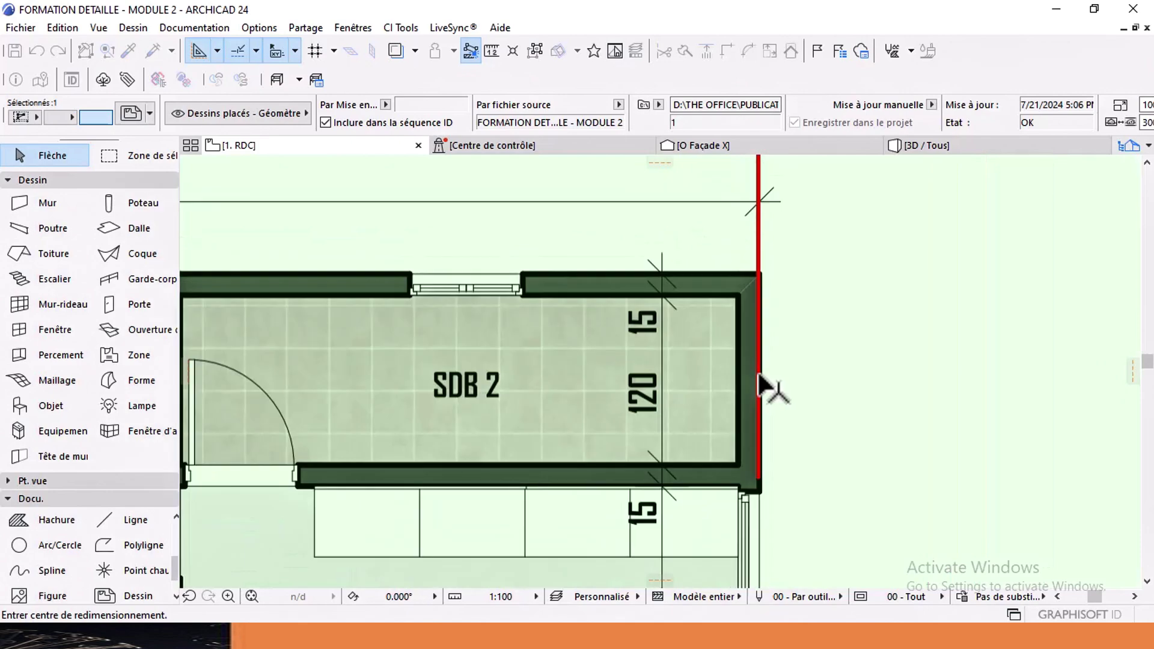
{"action": "left_click", "coordinate": [759, 376]}
Step: Scale the drawing so that the outer face of the Cuisine wall reaches the vertical reference line 1375 away, and deselect it
{"action": "scroll", "coordinate": [758, 376], "scroll_direction": "down", "scroll_amount": 5}
{"action": "middle_click_drag", "start_coordinate": [591, 376], "coordinate": [665, 373]}
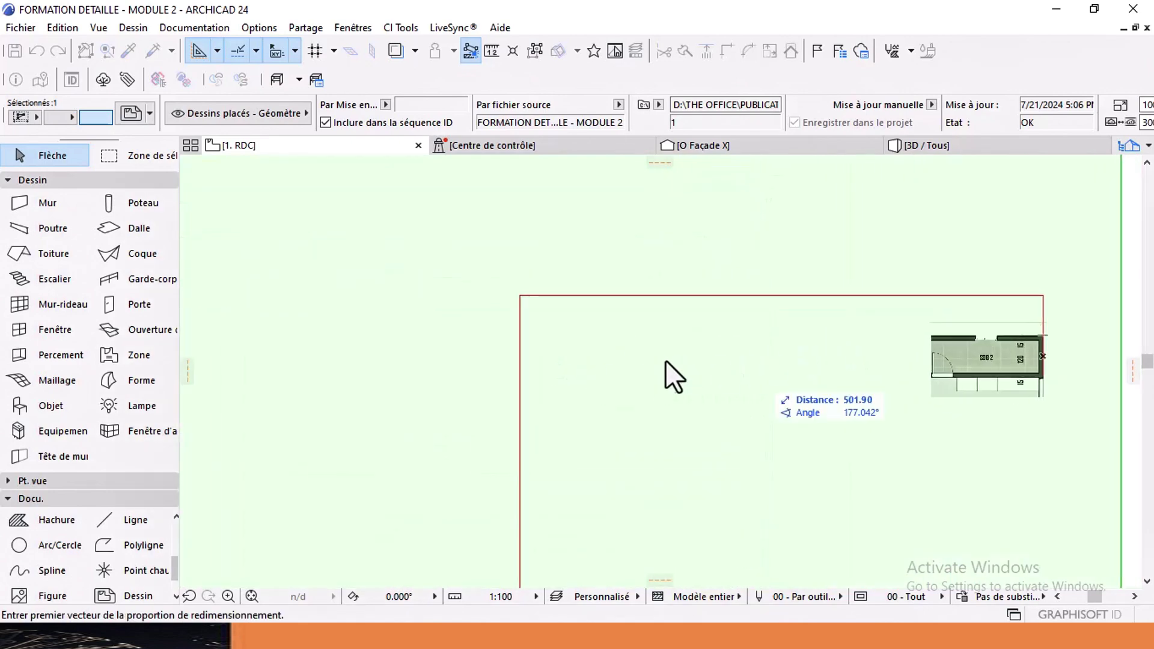
{"action": "scroll", "coordinate": [699, 371], "scroll_direction": "up", "scroll_amount": 5}
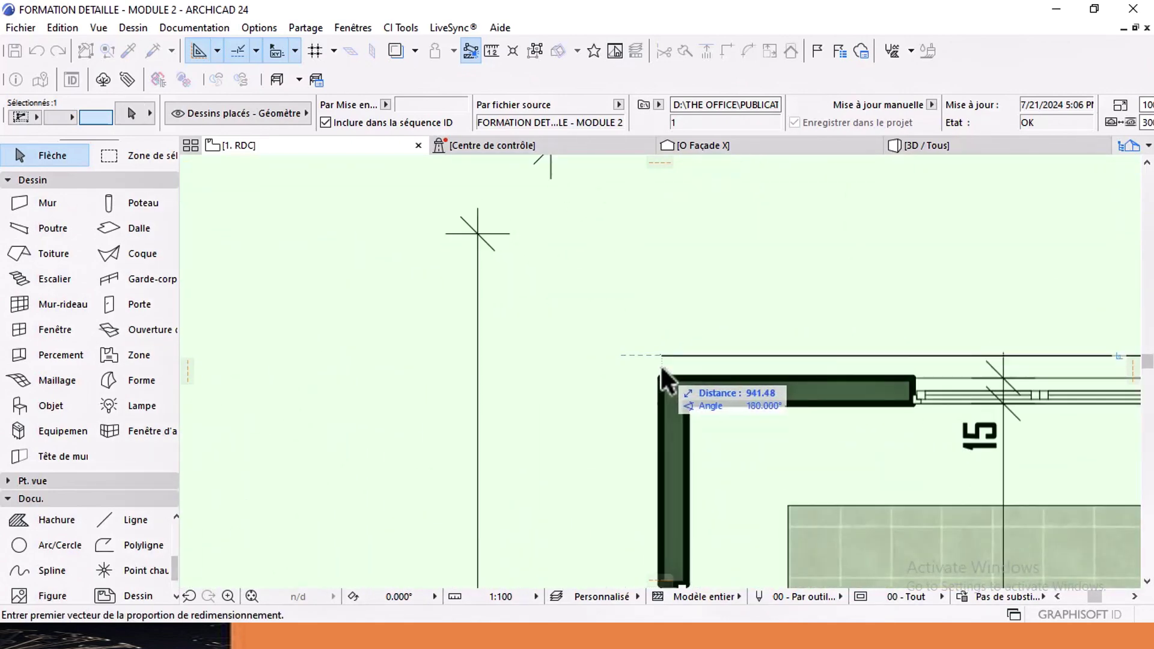
{"action": "scroll", "coordinate": [661, 394], "scroll_direction": "down", "scroll_amount": 5}
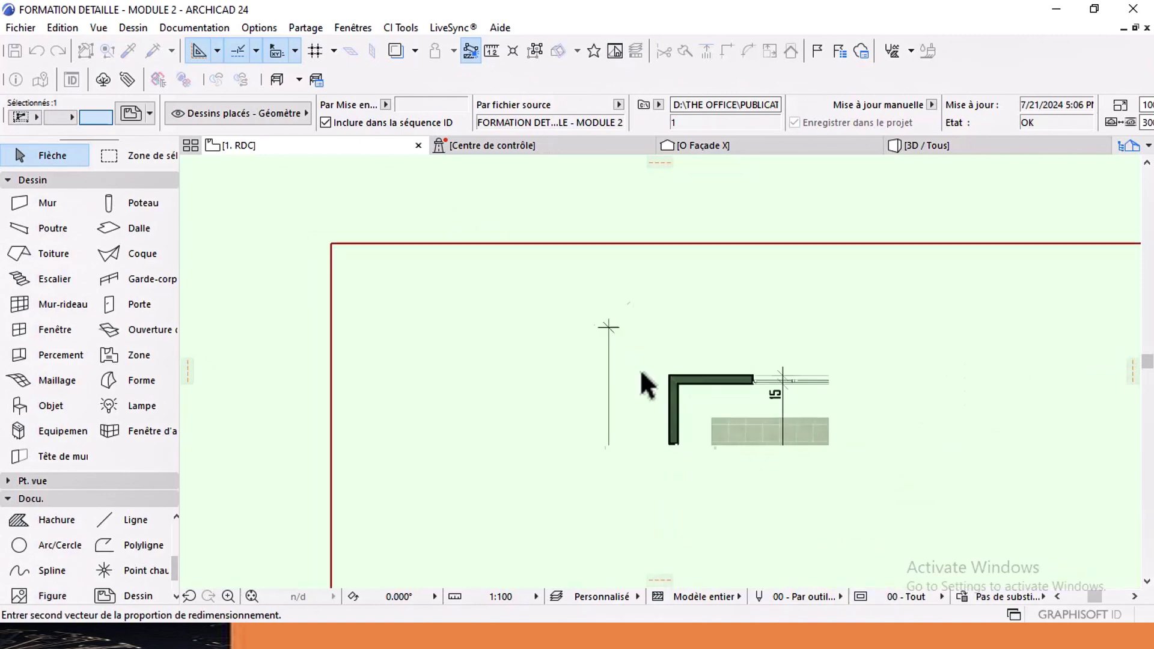
{"action": "middle_click_drag", "start_coordinate": [491, 365], "coordinate": [603, 363]}
{"action": "scroll", "coordinate": [518, 361], "scroll_direction": "up", "scroll_amount": 4}
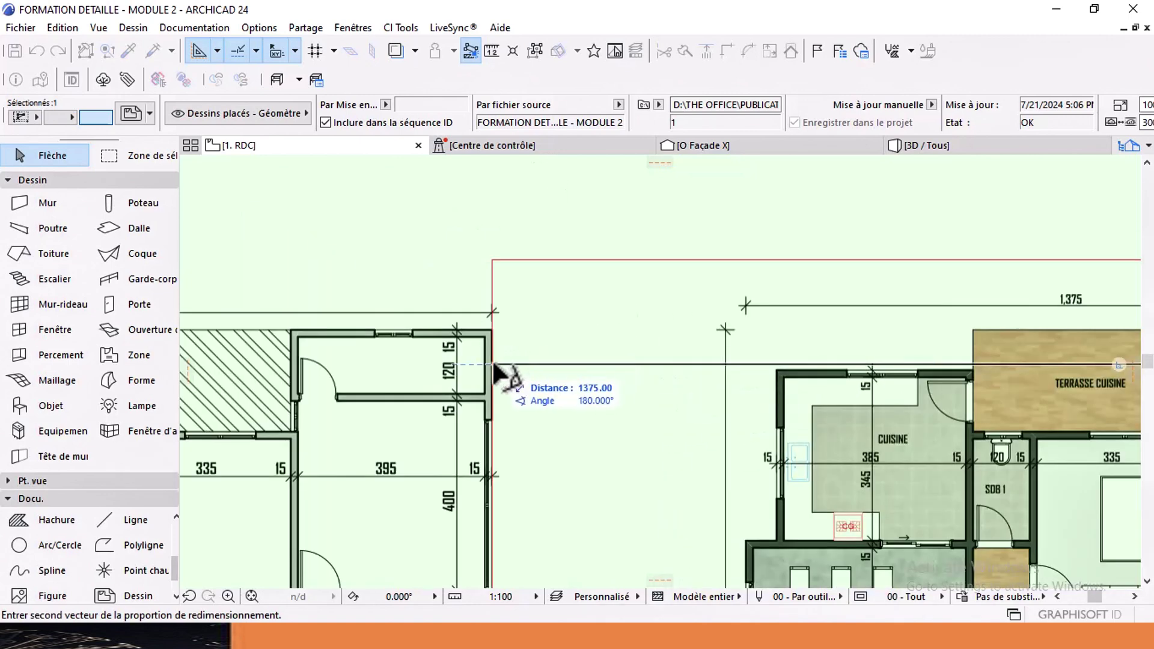
{"action": "left_click", "coordinate": [494, 365]}
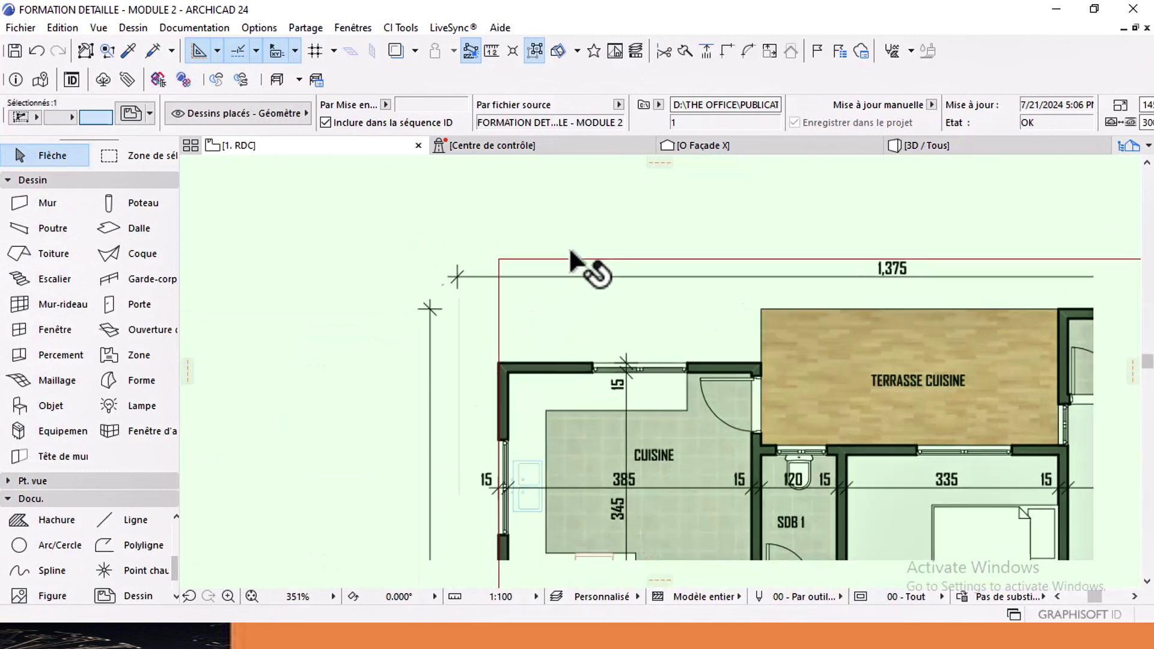
{"action": "left_click", "coordinate": [911, 341]}
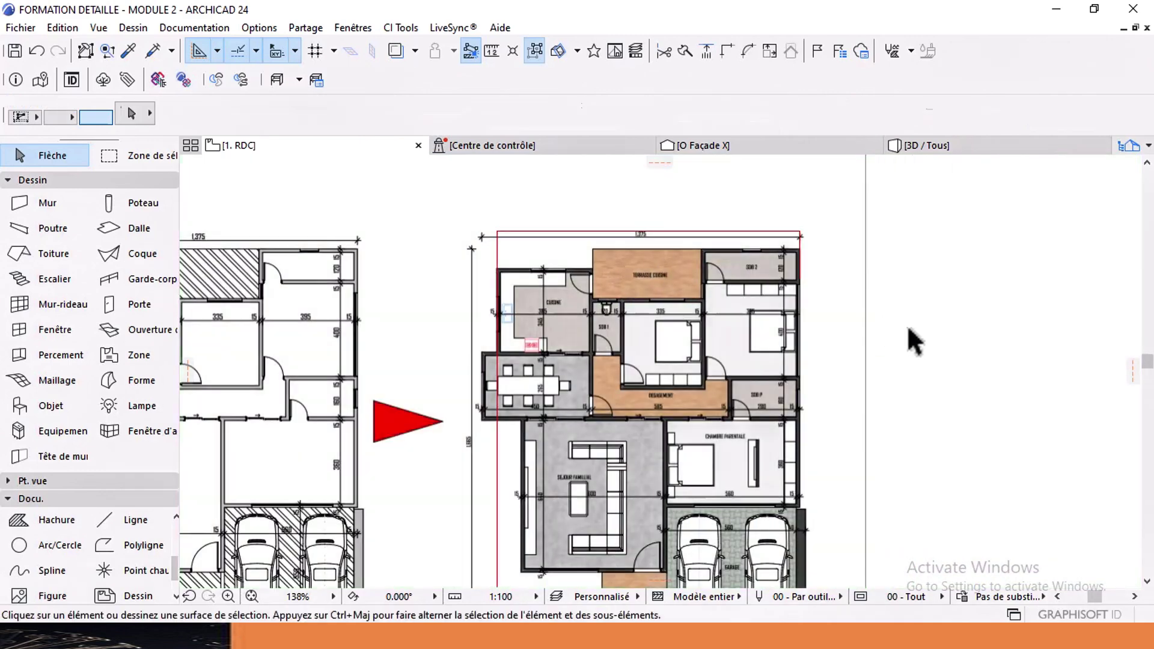
Step: Delete the horizontal and both vertical red reference lines around the coloured plan
{"action": "left_click", "coordinate": [725, 228]}
{"action": "key", "text": "Delete"}
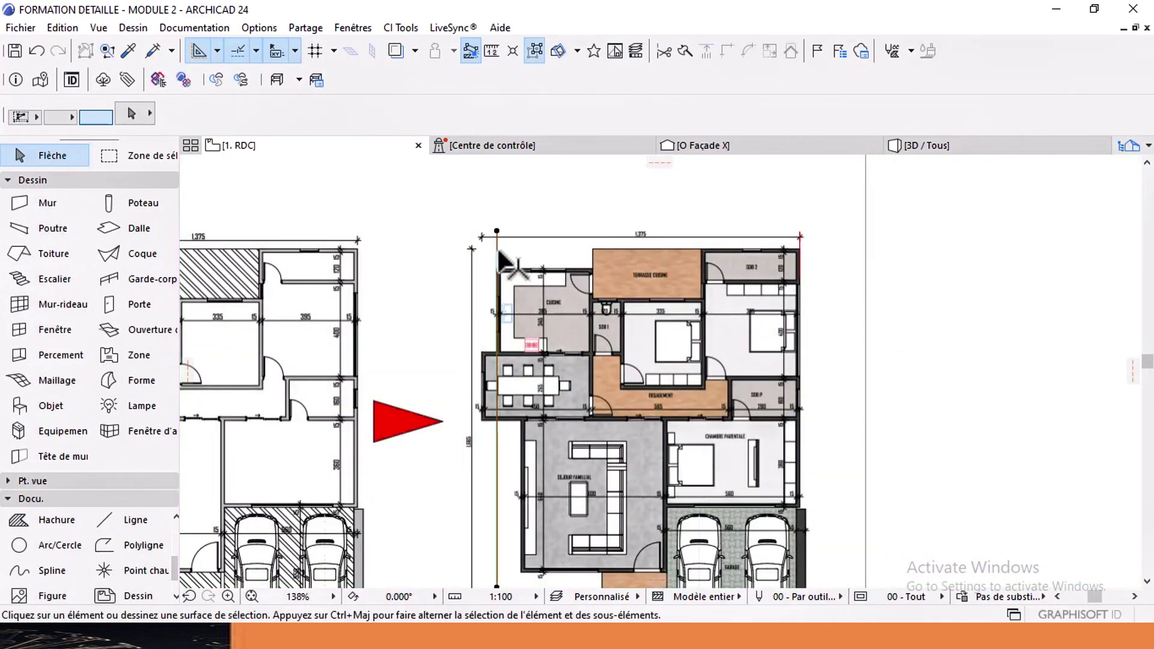
{"action": "left_click", "coordinate": [498, 253]}
{"action": "key", "text": "Delete"}
{"action": "left_click", "coordinate": [801, 248]}
{"action": "key", "text": "Delete"}
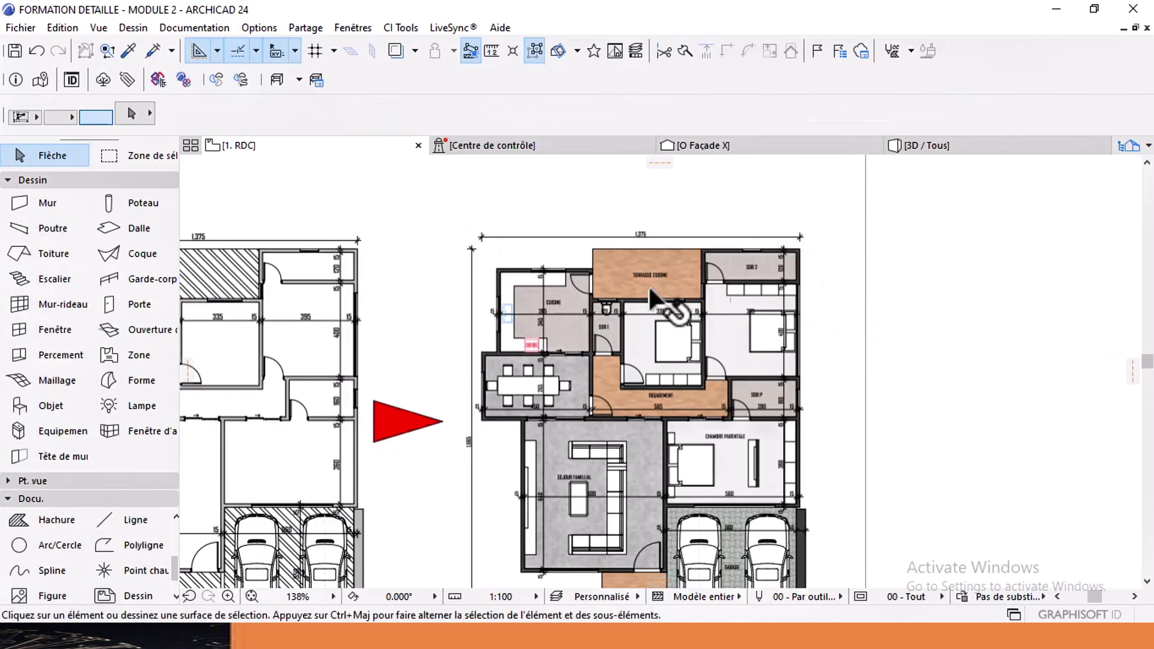
{"action": "scroll", "coordinate": [650, 290], "scroll_direction": "up", "scroll_amount": 4}
{"action": "scroll", "coordinate": [745, 335], "scroll_direction": "down", "scroll_amount": 6}
{"action": "scroll", "coordinate": [755, 379], "scroll_direction": "up", "scroll_amount": 3}
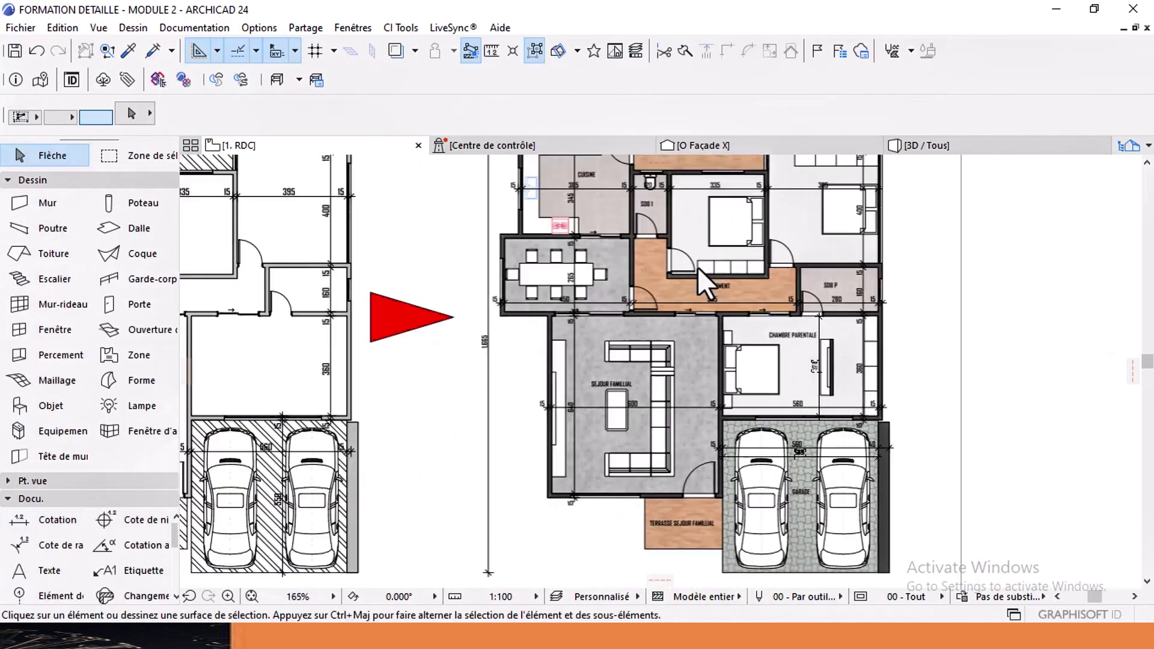
{"action": "middle_click_drag", "start_coordinate": [585, 255], "coordinate": [573, 277]}
{"action": "scroll", "coordinate": [574, 278], "scroll_direction": "up", "scroll_amount": 1}
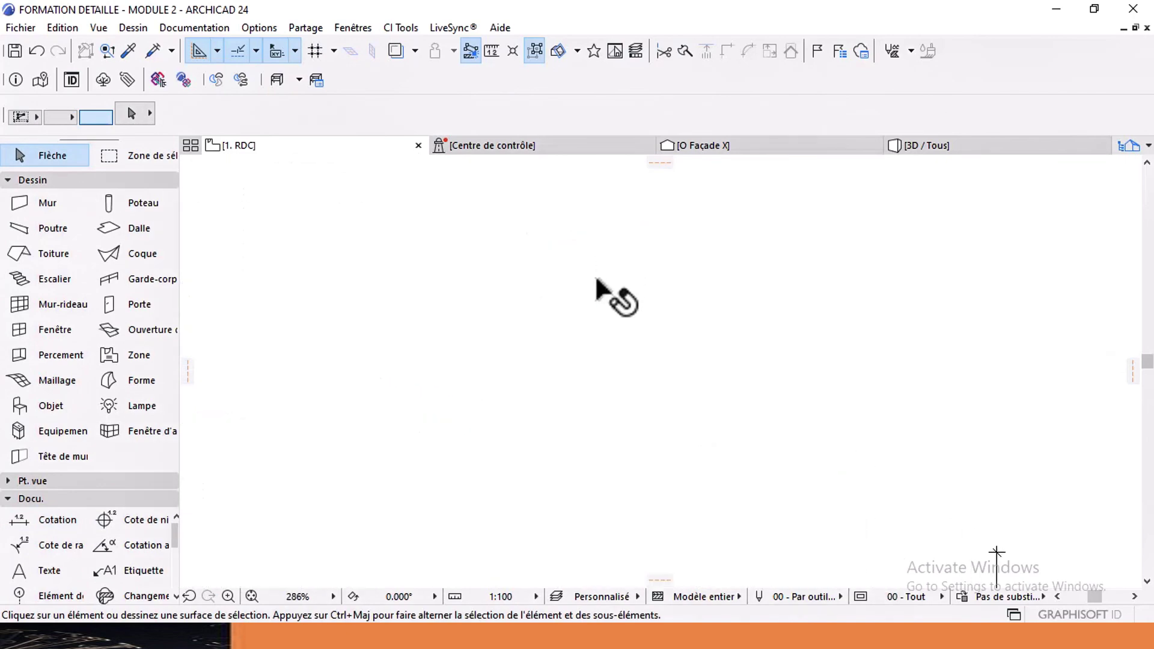
Step: Examine the scaled coloured plan around Cuisine and its other rooms, the neighbouring uncoloured plan, and the imported image floor plan
{"action": "scroll", "coordinate": [569, 324], "scroll_direction": "up", "scroll_amount": 4}
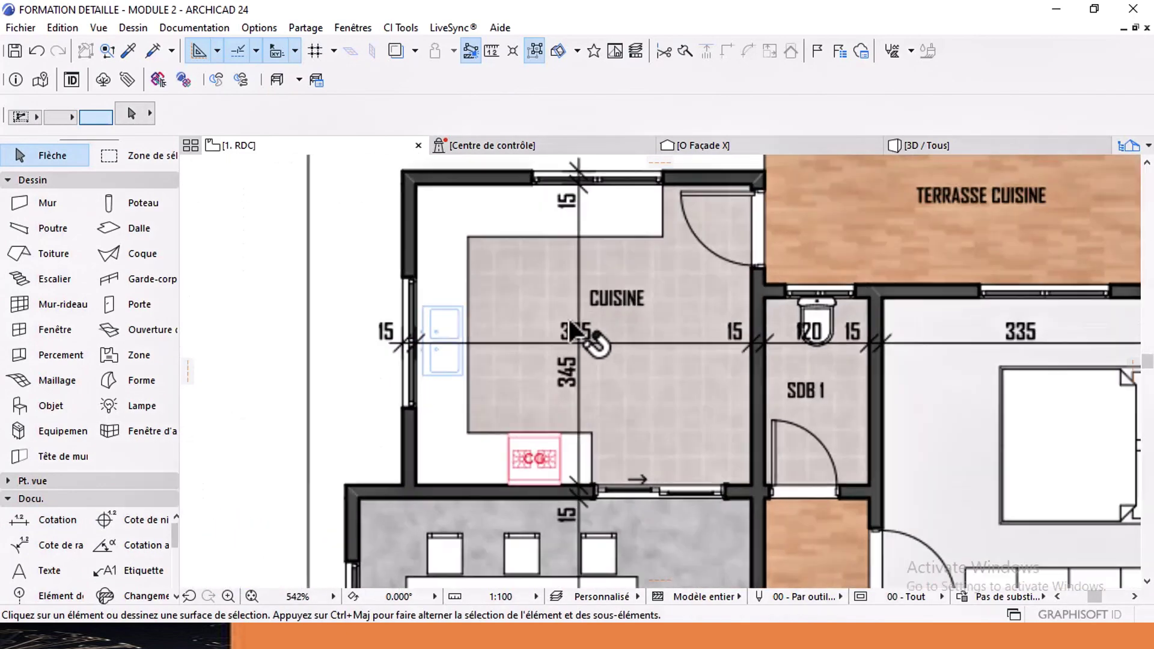
{"action": "scroll", "coordinate": [571, 326], "scroll_direction": "up", "scroll_amount": 1}
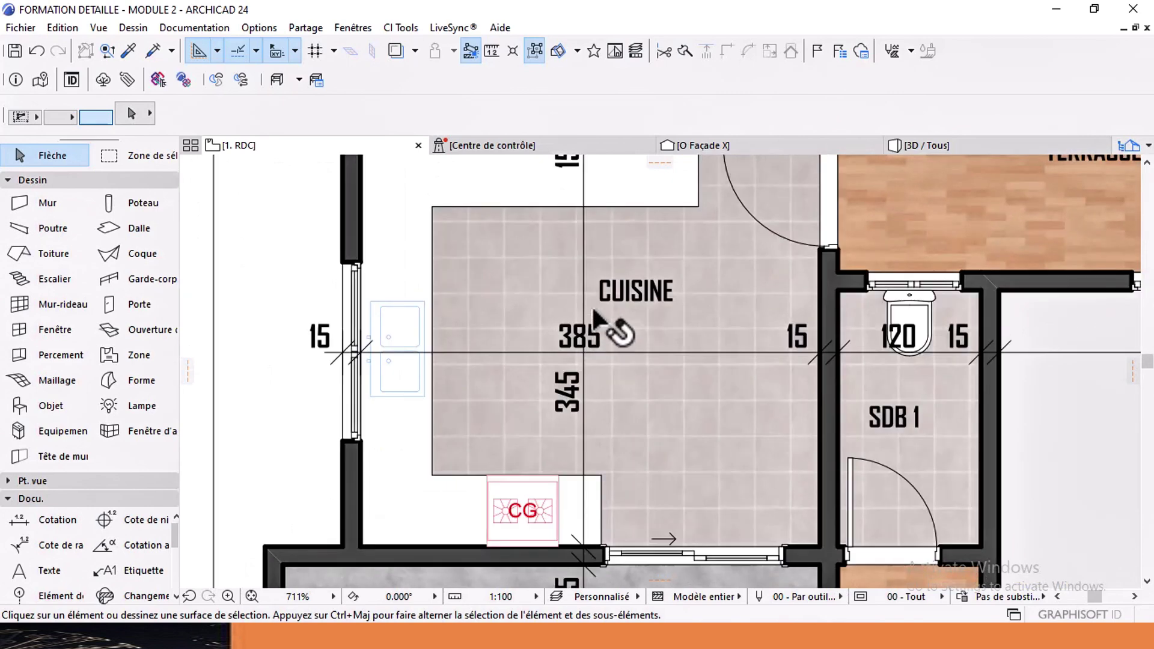
{"action": "scroll", "coordinate": [596, 313], "scroll_direction": "down", "scroll_amount": 9}
{"action": "middle_click_drag", "start_coordinate": [755, 443], "coordinate": [703, 366]}
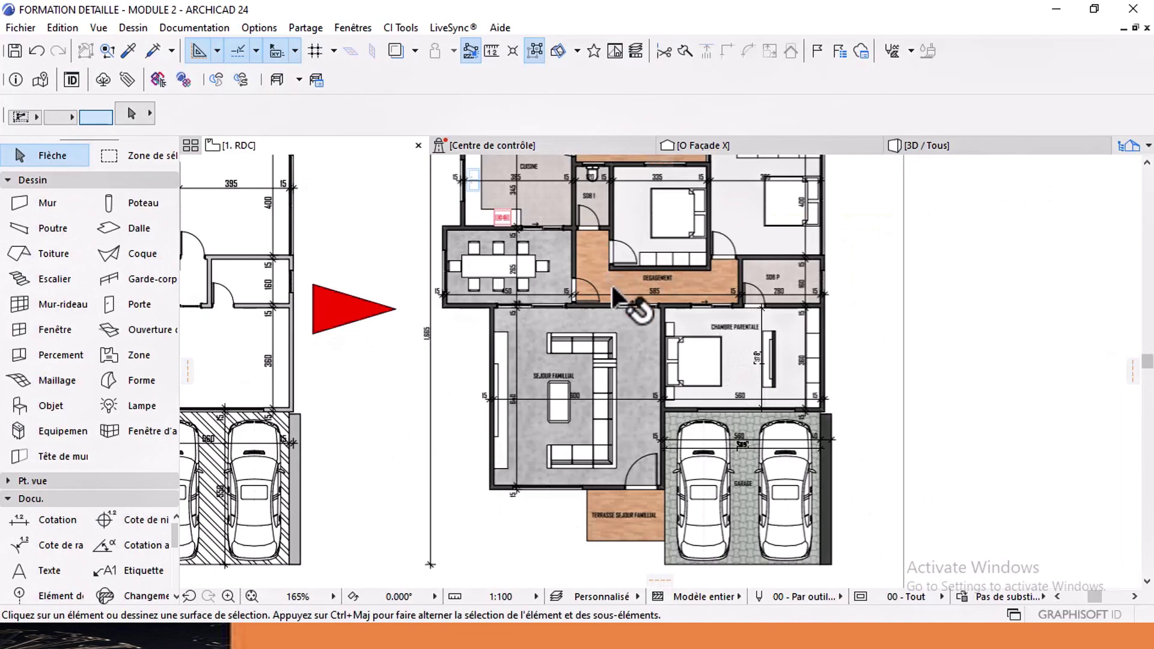
{"action": "middle_click_drag", "start_coordinate": [613, 289], "coordinate": [664, 361]}
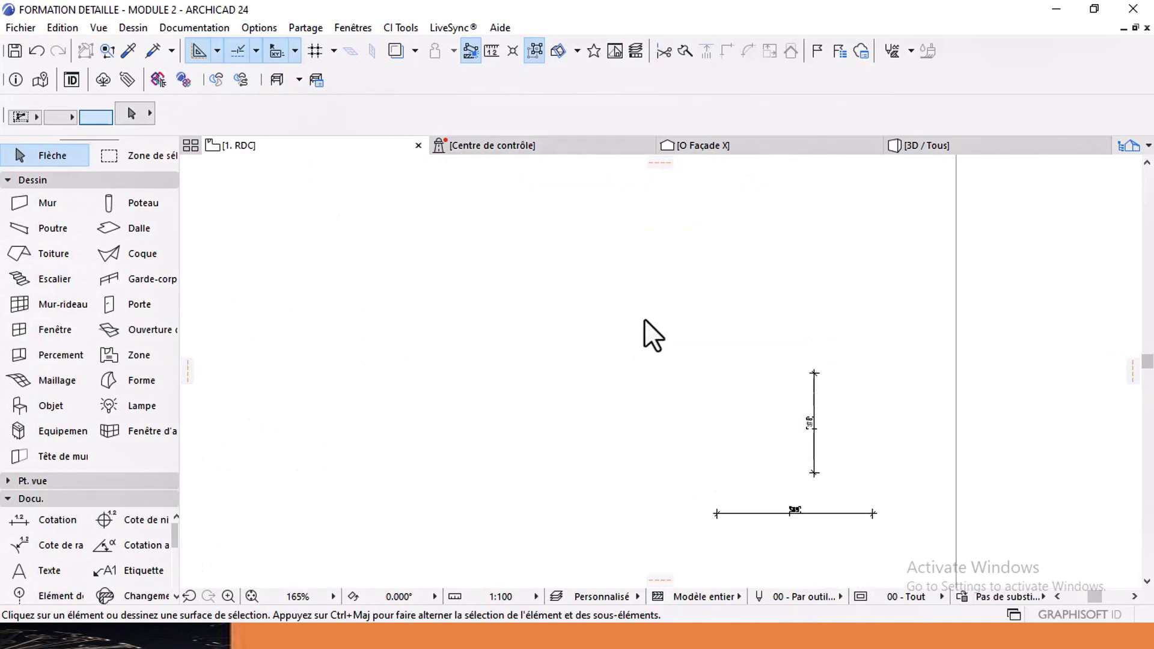
{"action": "scroll", "coordinate": [645, 320], "scroll_direction": "down", "scroll_amount": 3}
{"action": "middle_click_drag", "start_coordinate": [578, 326], "coordinate": [666, 304]}
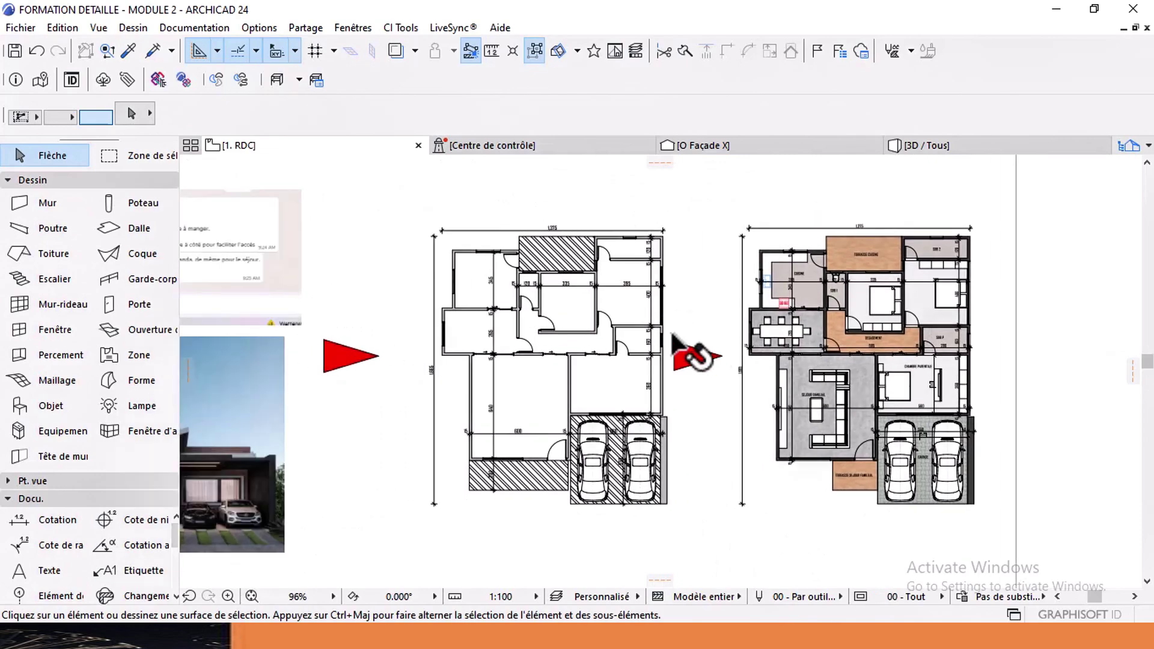
{"action": "scroll", "coordinate": [672, 336], "scroll_direction": "down", "scroll_amount": 4}
{"action": "middle_click_drag", "start_coordinate": [542, 378], "coordinate": [813, 379]}
{"action": "scroll", "coordinate": [581, 294], "scroll_direction": "up", "scroll_amount": 4}
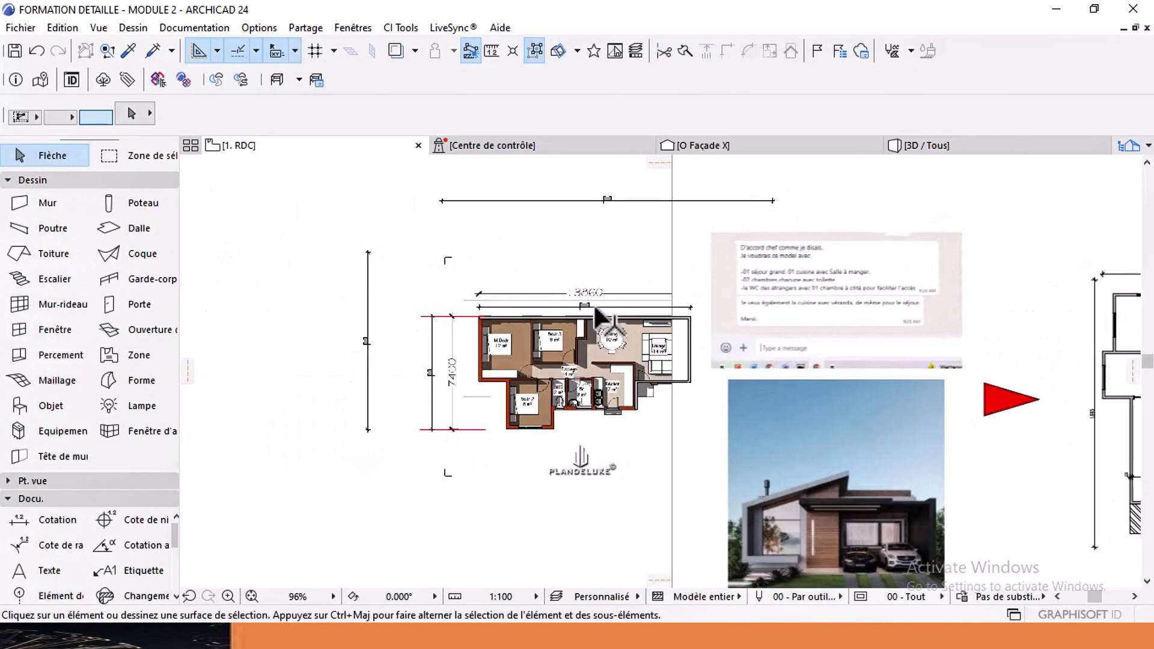
{"action": "middle_click_drag", "start_coordinate": [598, 320], "coordinate": [583, 260]}
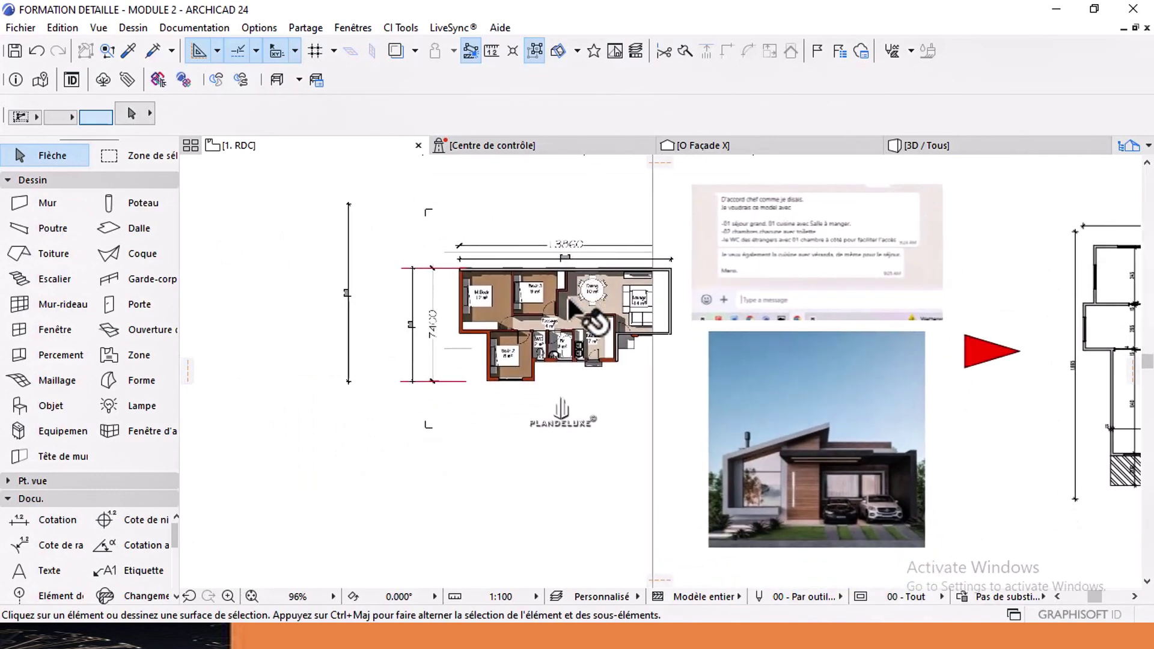
{"action": "mouse_move", "coordinate": [603, 360]}
{"action": "middle_mouse_down"}
{"action": "mouse_move", "coordinate": [609, 343]}
{"action": "mouse_move", "coordinate": [610, 412]}
{"action": "middle_mouse_up"}
Step: Move the placed PDF drawing horizontally away from the imported image floor plan so that their frames no longer overlap
{"action": "scroll", "coordinate": [611, 413], "scroll_direction": "down", "scroll_amount": 3}
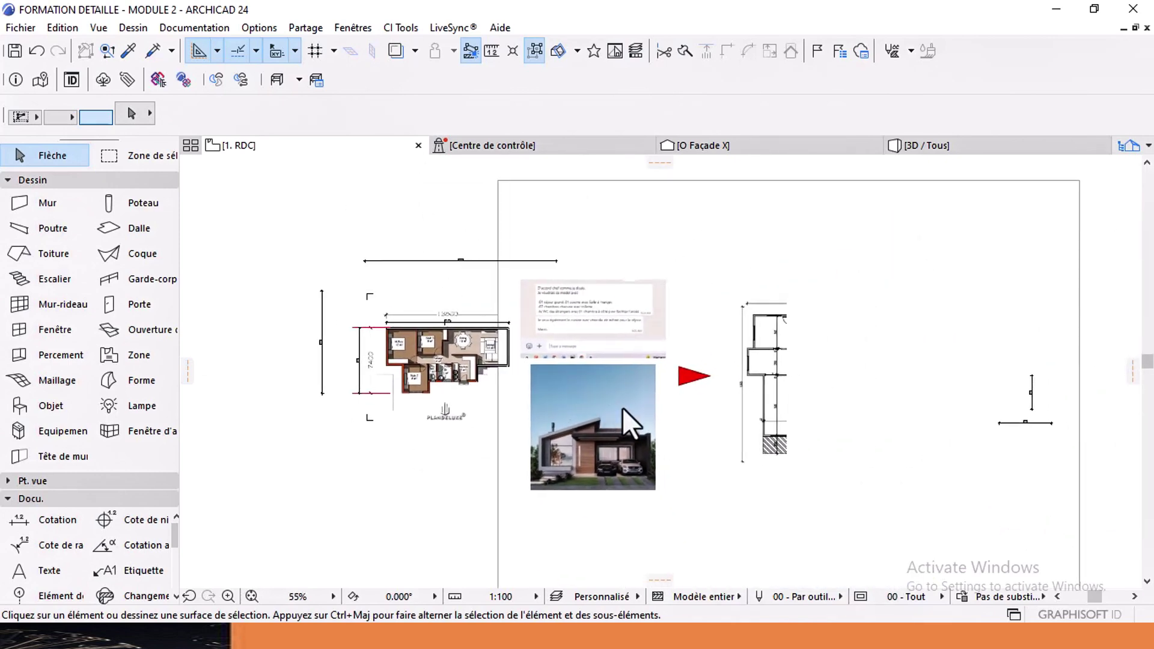
{"action": "left_click", "coordinate": [623, 408]}
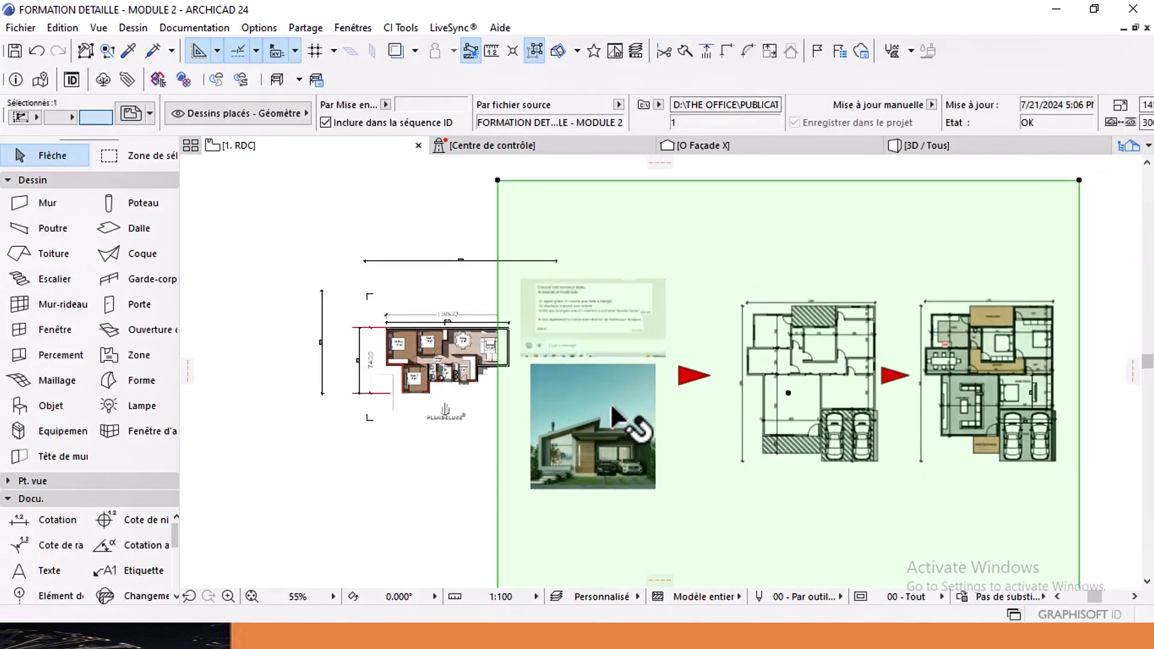
{"action": "left_click_drag", "start_coordinate": [612, 407], "coordinate": [645, 407]}
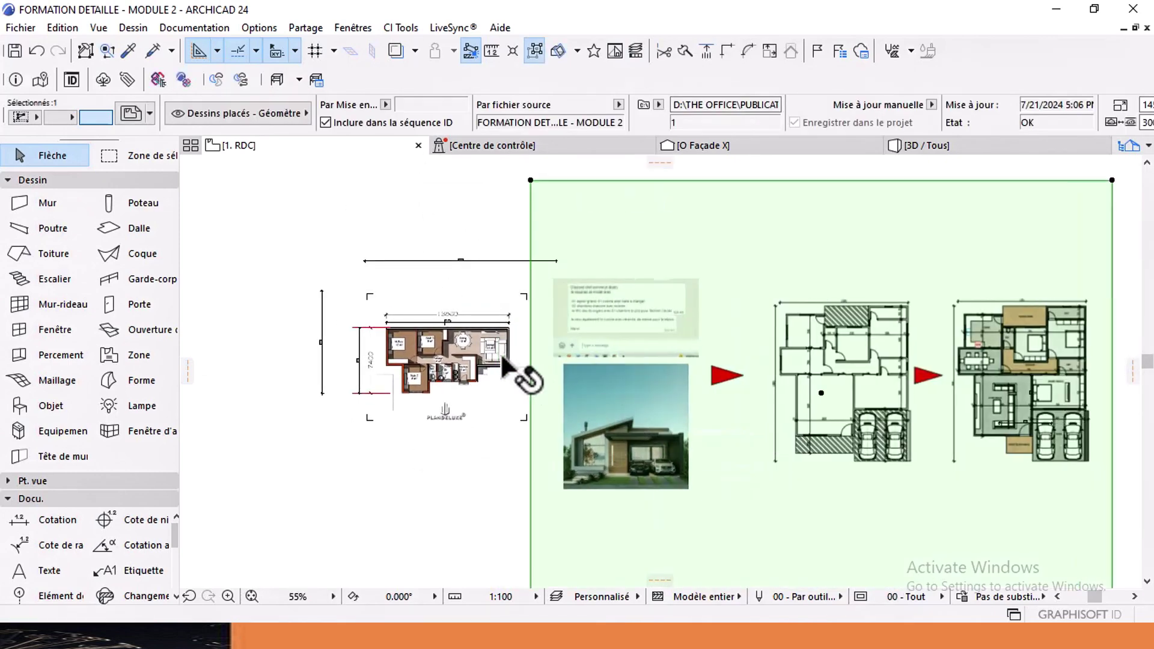